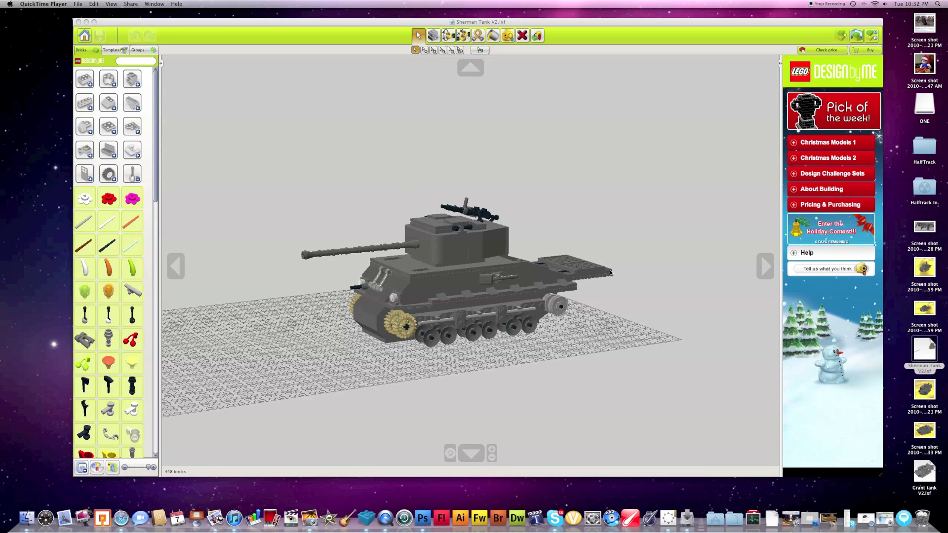
# Examine the Sherman tank model from all sides and from both lower and higher viewing angles
pyautogui.click(765, 272)
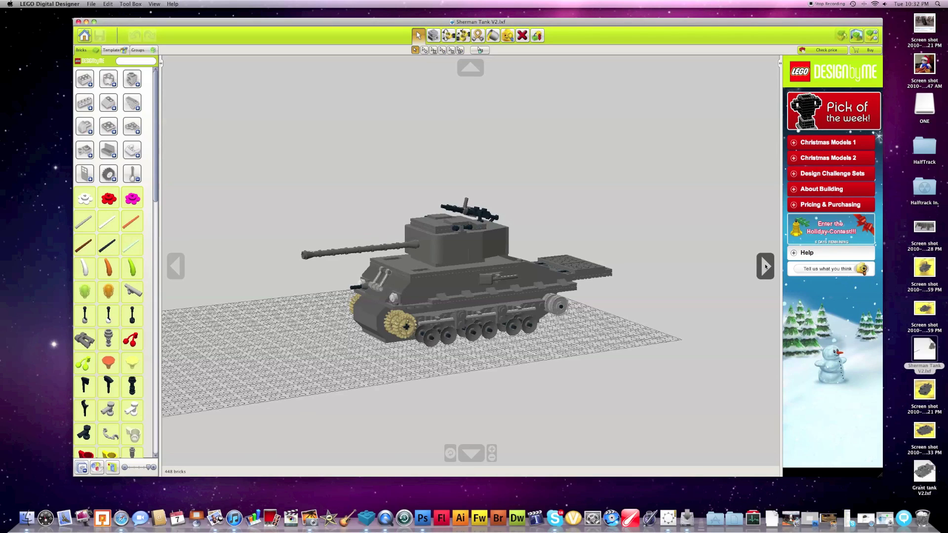
pyautogui.click(765, 267)
pyautogui.click(765, 269)
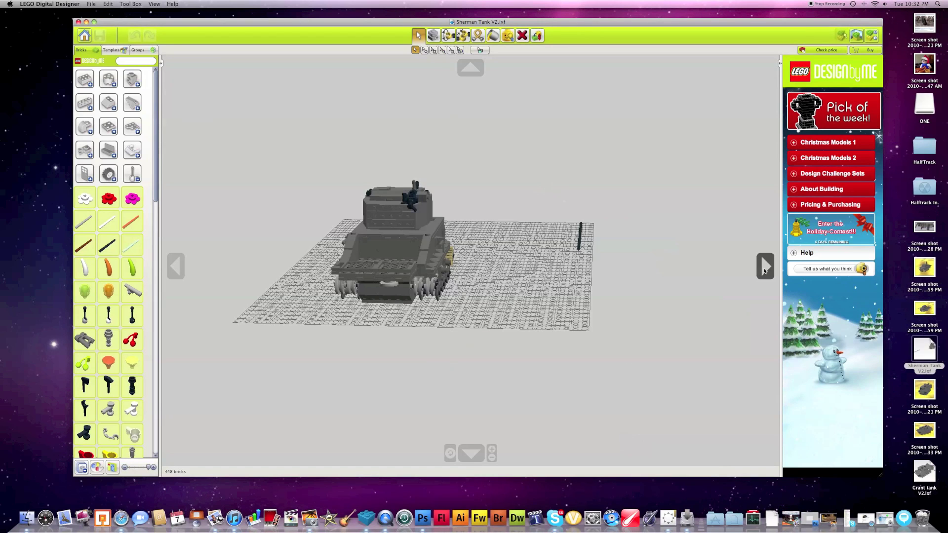
pyautogui.click(765, 269)
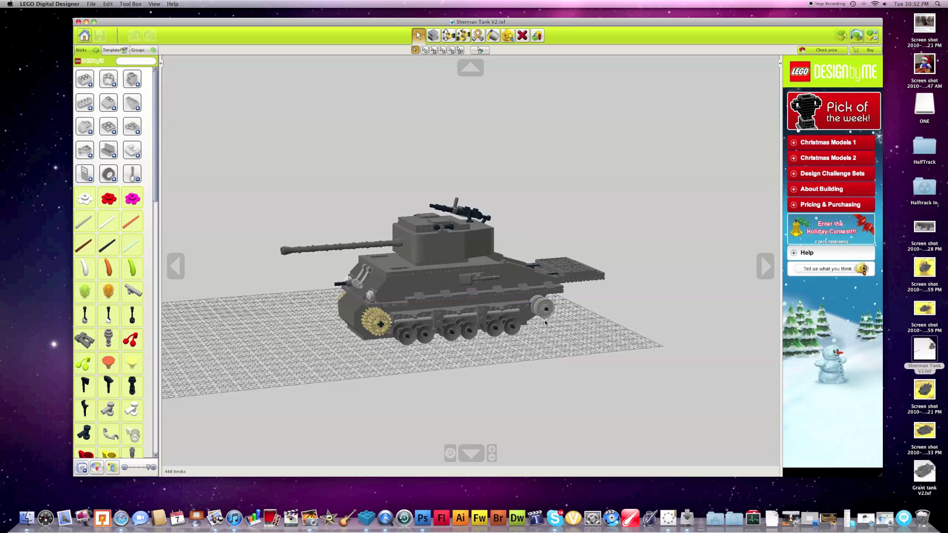
pyautogui.click(471, 451)
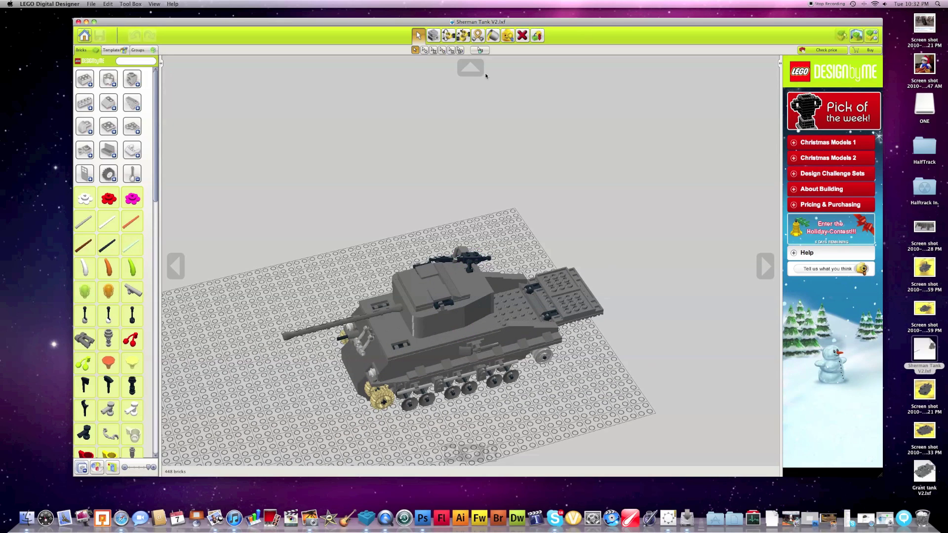
pyautogui.click(469, 69)
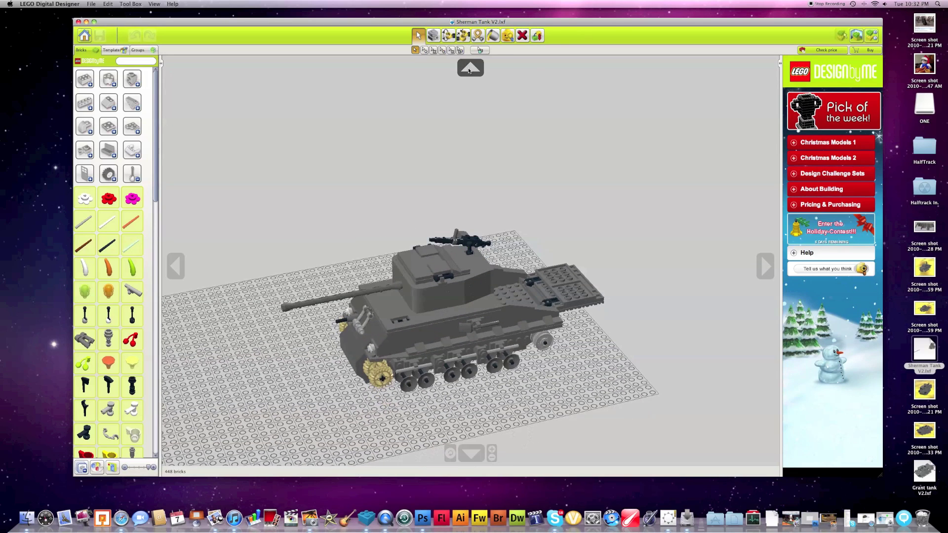
pyautogui.click(763, 273)
pyautogui.click(765, 274)
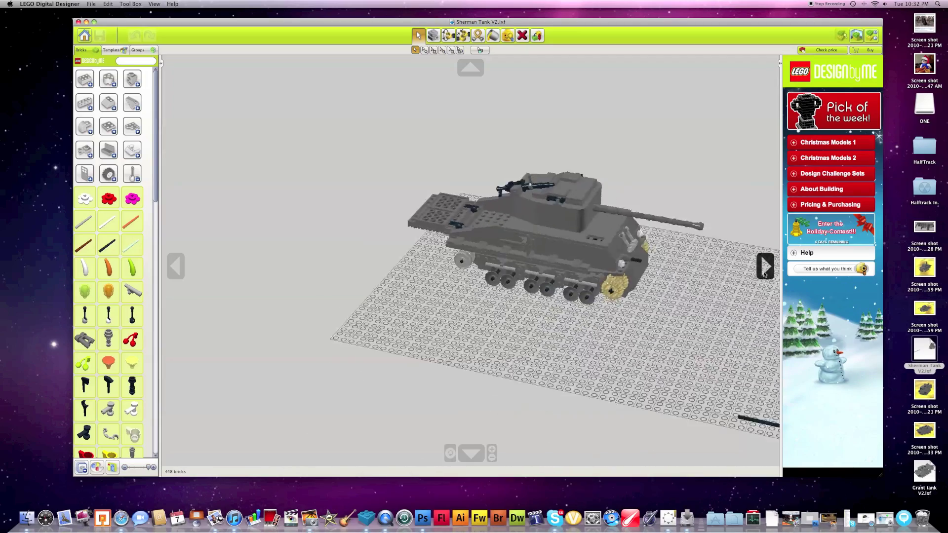
pyautogui.click(764, 274)
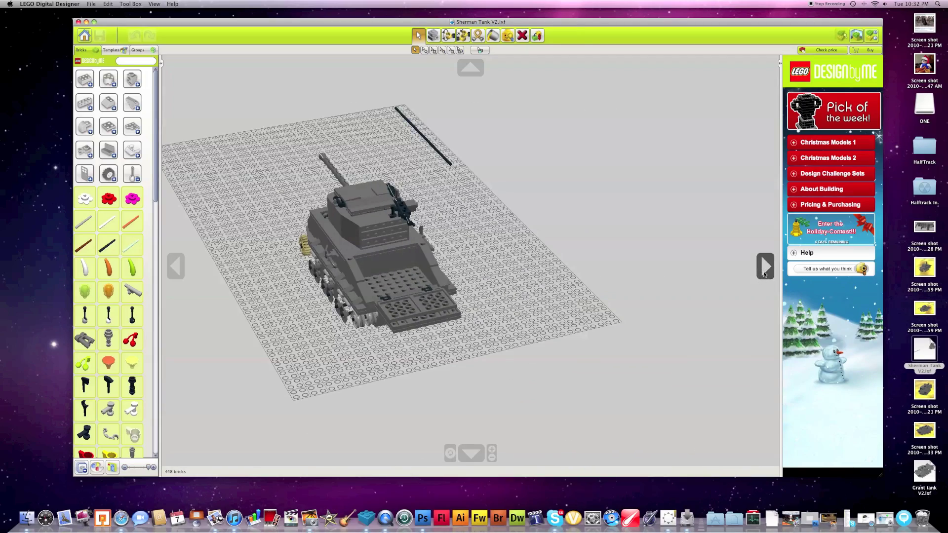
pyautogui.click(764, 274)
pyautogui.click(765, 274)
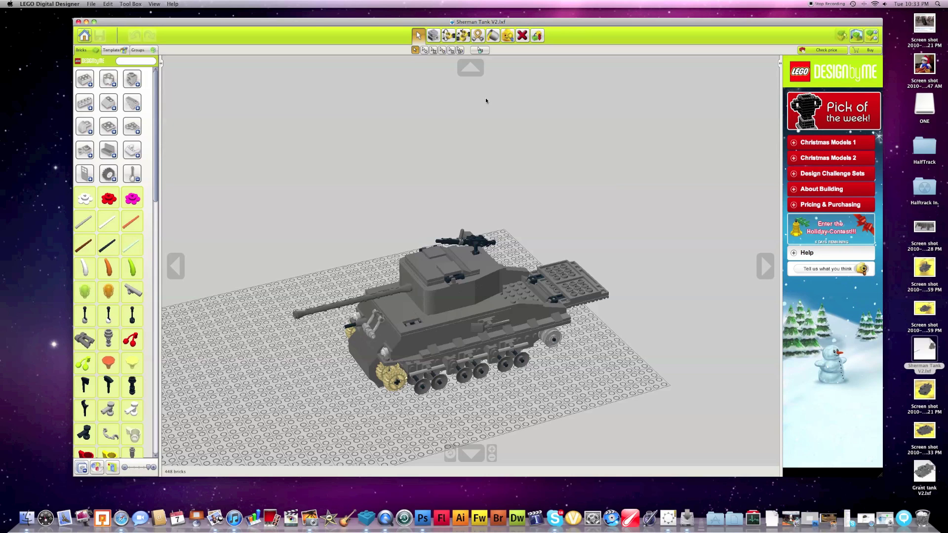
pyautogui.click(463, 73)
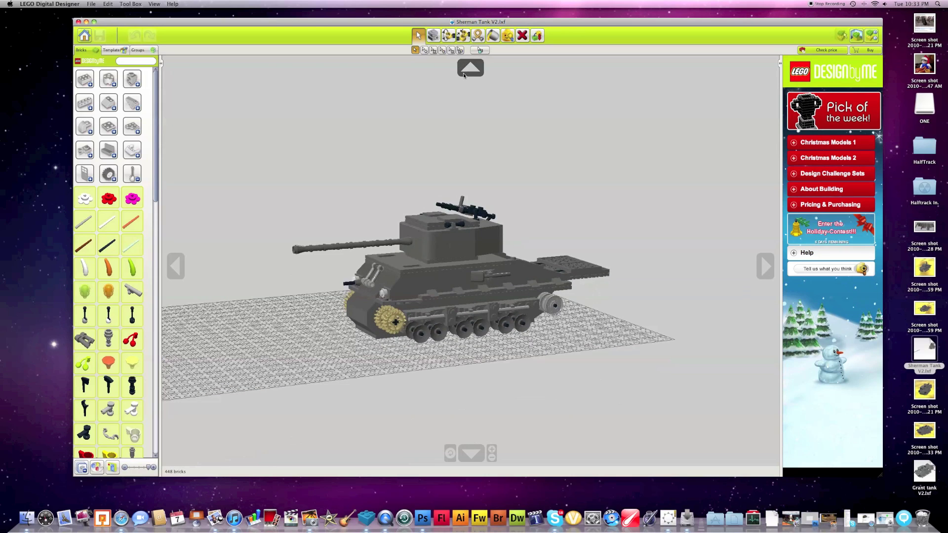
pyautogui.click(471, 455)
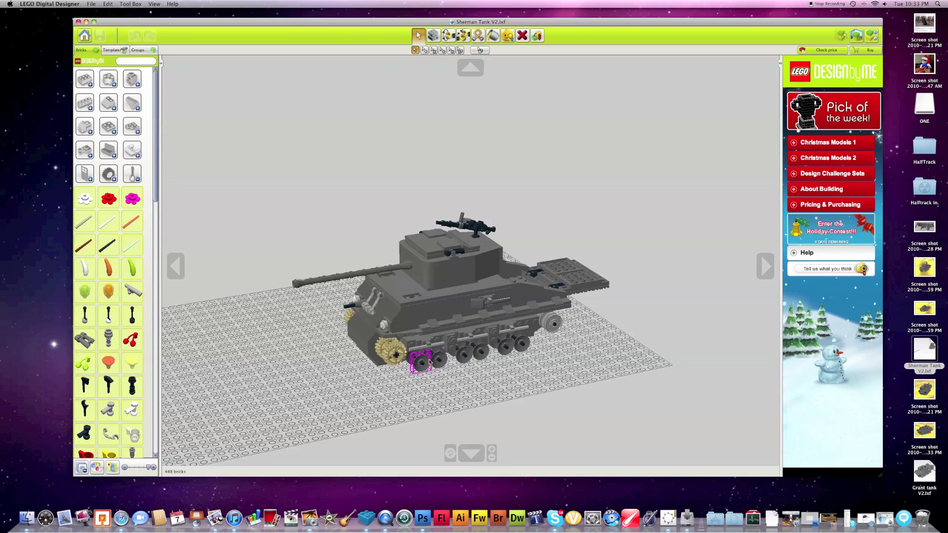
# Turn fully around the Sherman tank to inspect its front, running gear, turret and rear deck
pyautogui.click(771, 265)
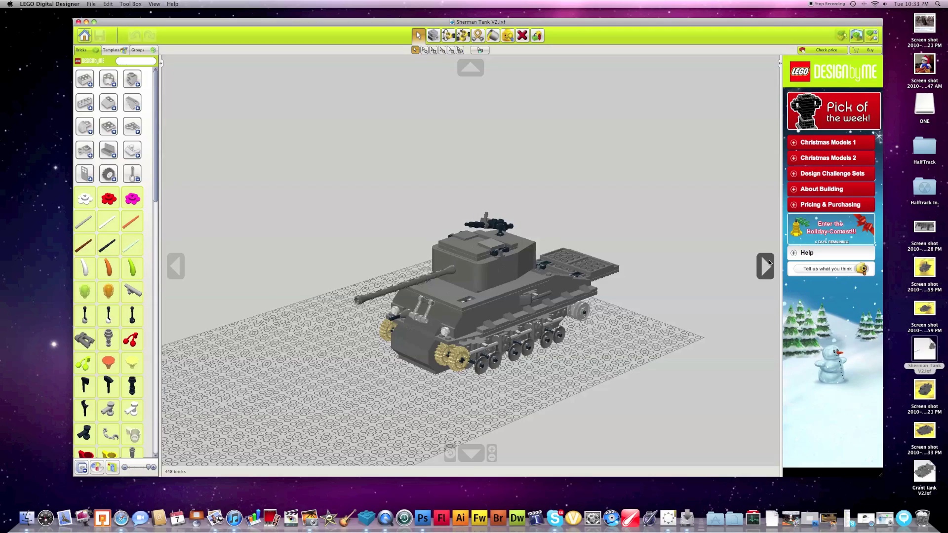
pyautogui.click(769, 263)
pyautogui.click(768, 263)
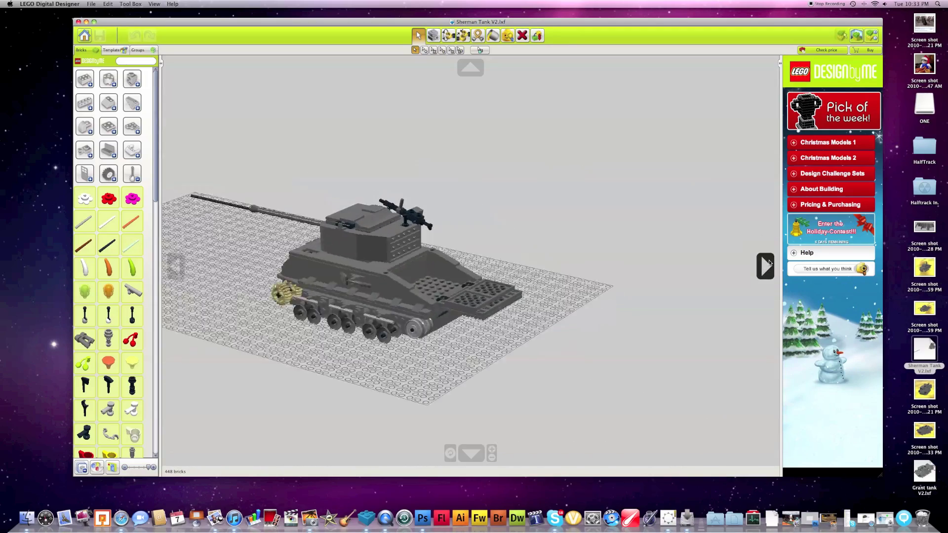
pyautogui.click(769, 263)
pyautogui.click(769, 263)
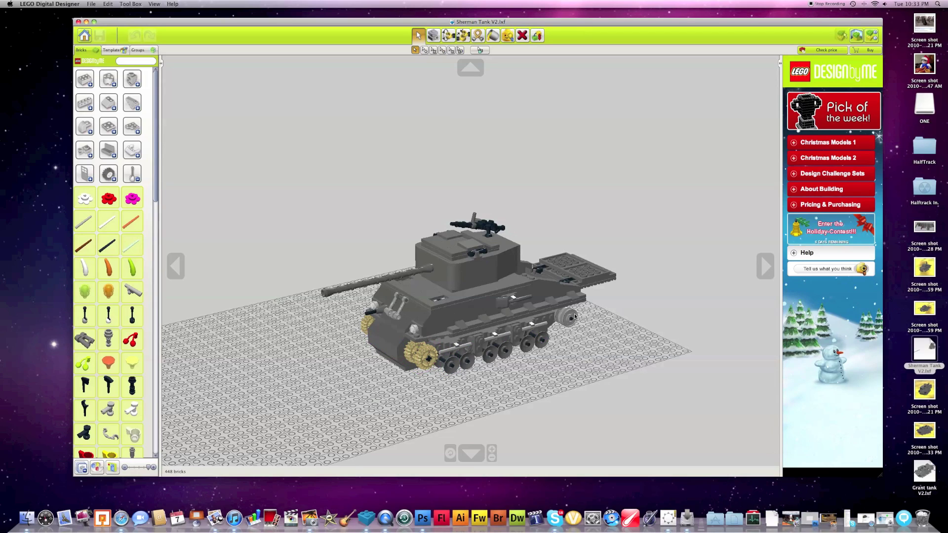
pyautogui.click(766, 267)
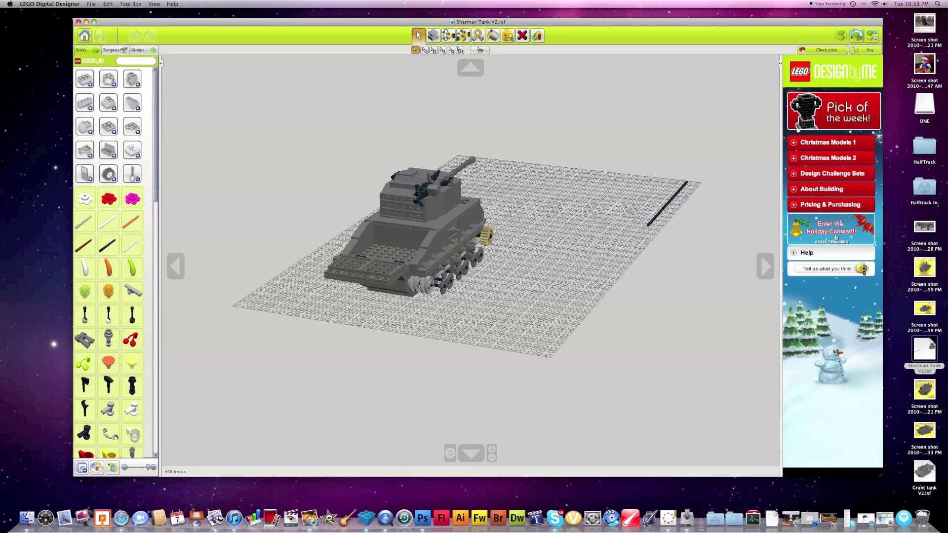
pyautogui.click(764, 270)
pyautogui.click(764, 267)
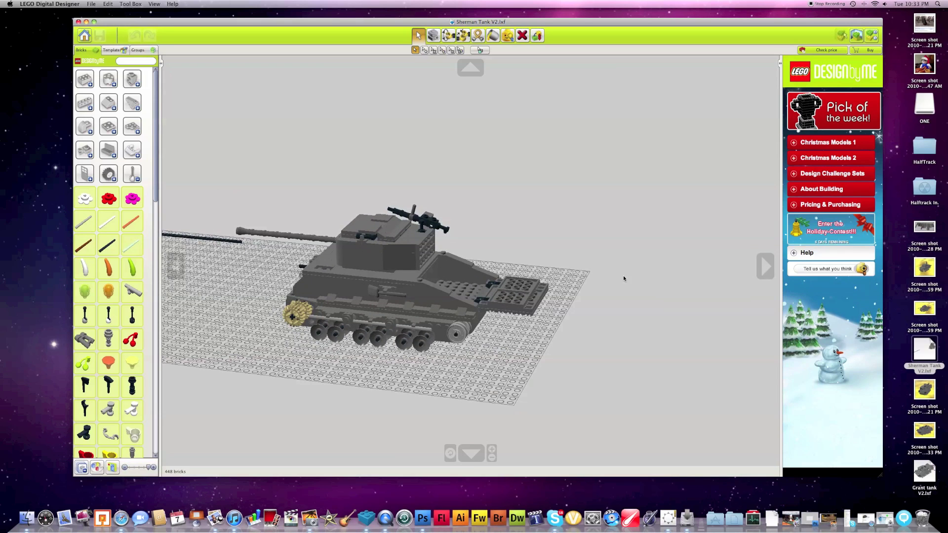
# Try to swing the rear deck flap of the Sherman tank about its hinge
pyautogui.moveTo(623, 275); pyautogui.dragTo(538, 283, button='right')
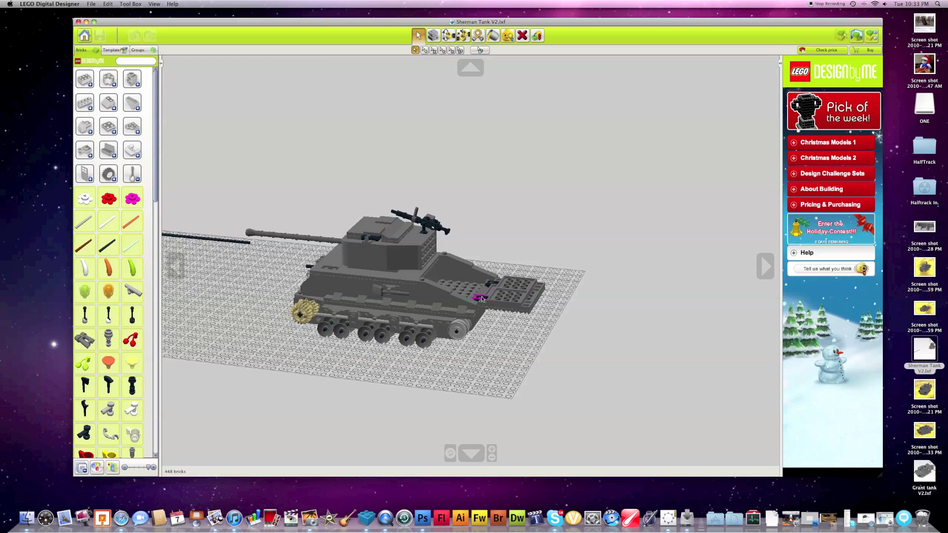
pyautogui.scroll(10, 480, 227)
pyautogui.scroll(-10, 470, 87)
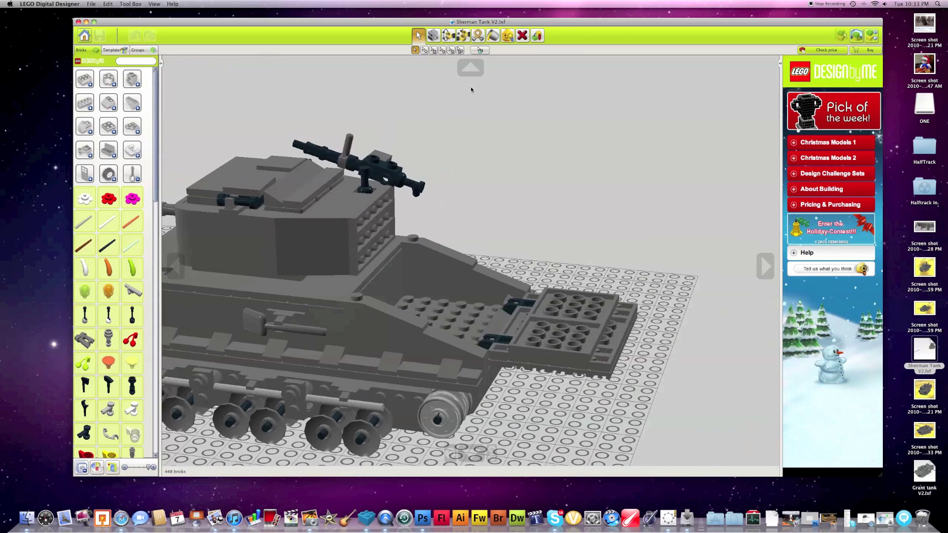
pyautogui.click(448, 35)
pyautogui.click(501, 290)
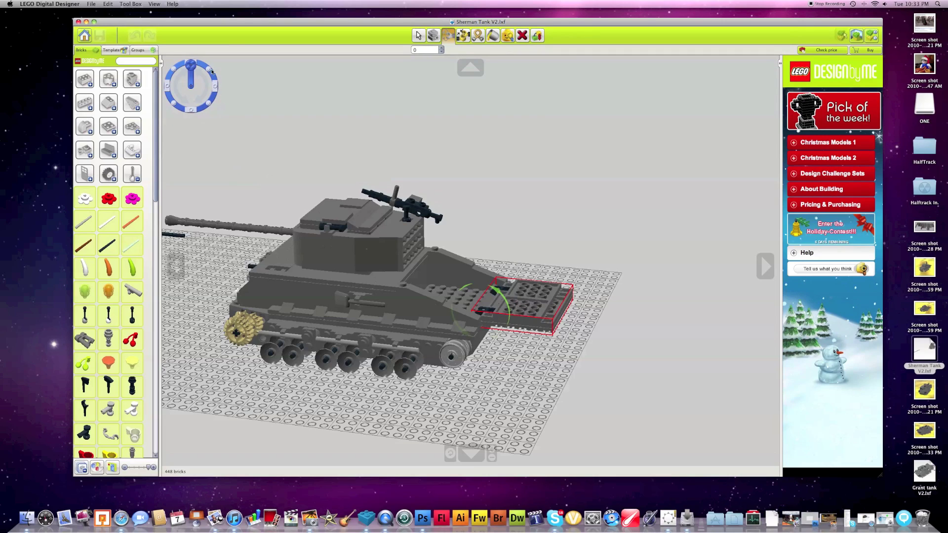
pyautogui.click(191, 74)
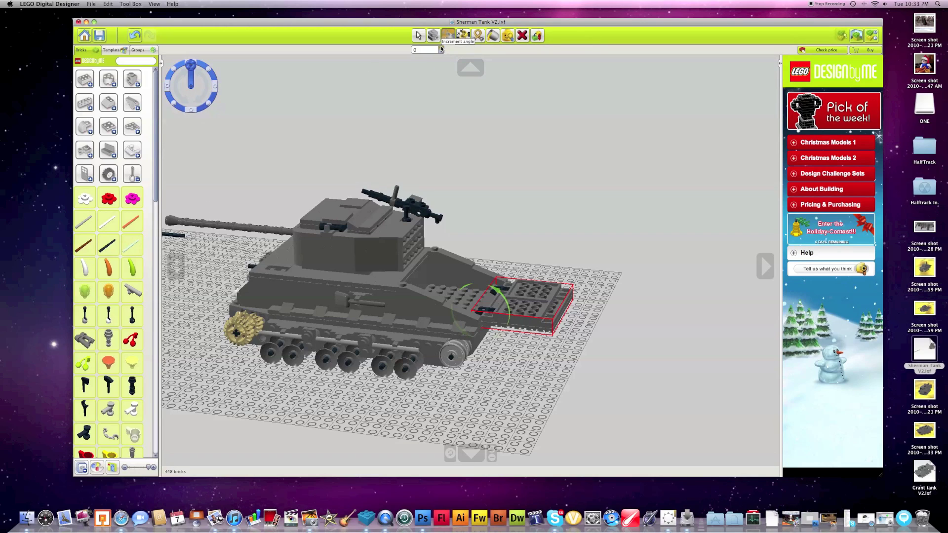
pyautogui.click(418, 36)
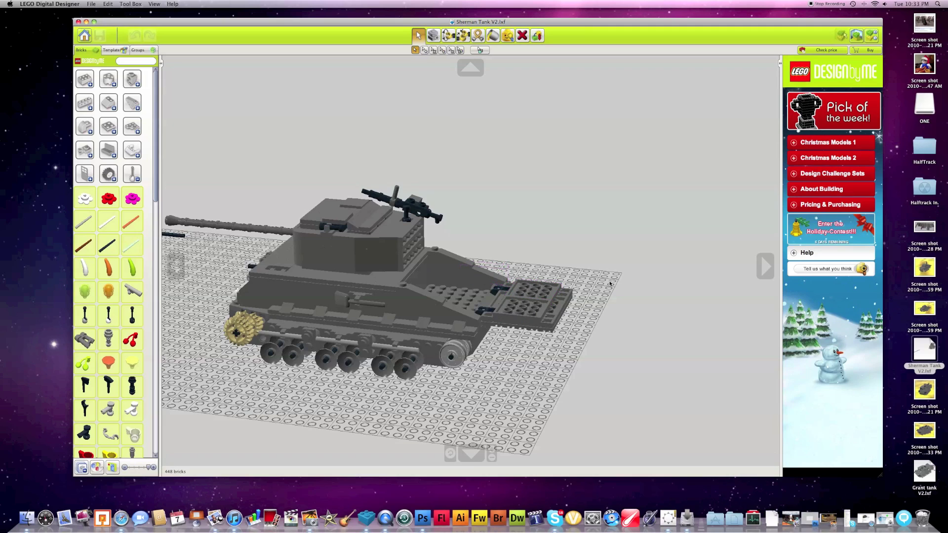
# Open the hatch on the turret roof by rotating it on its hinge to 16.82 degrees
pyautogui.click(770, 273)
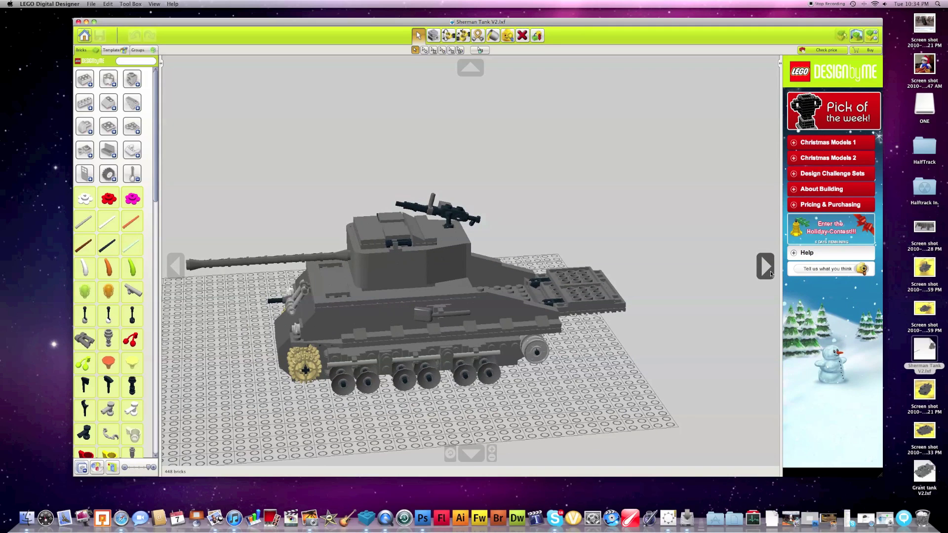
pyautogui.click(771, 274)
pyautogui.click(467, 68)
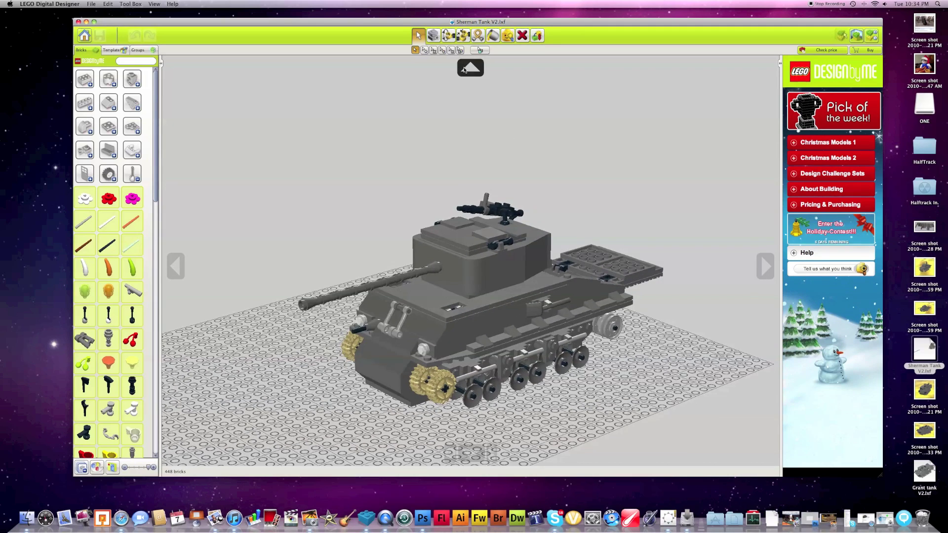
pyautogui.click(482, 449)
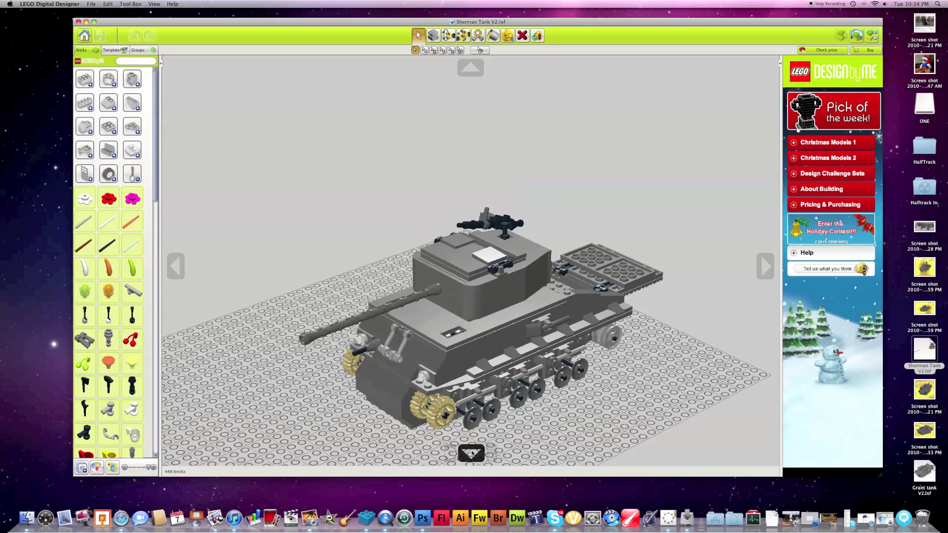
pyautogui.click(765, 268)
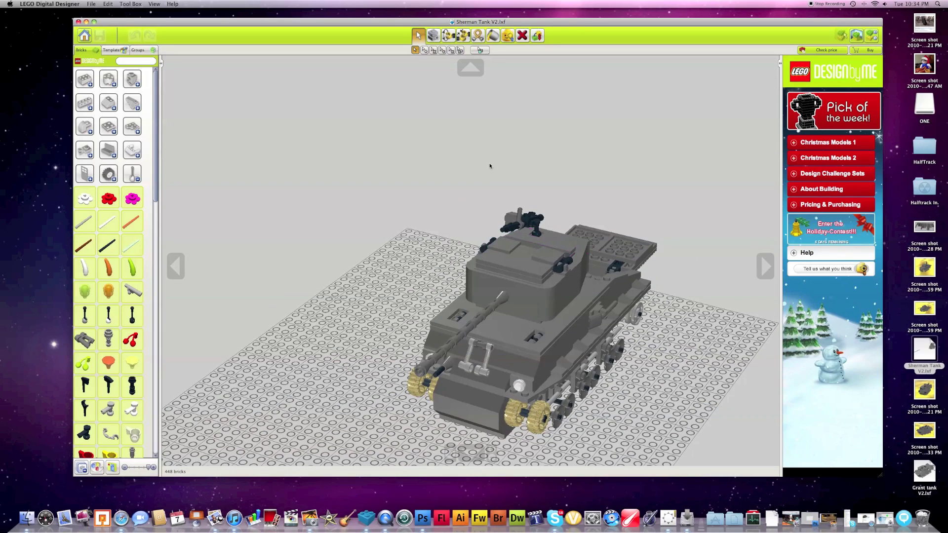
pyautogui.click(448, 35)
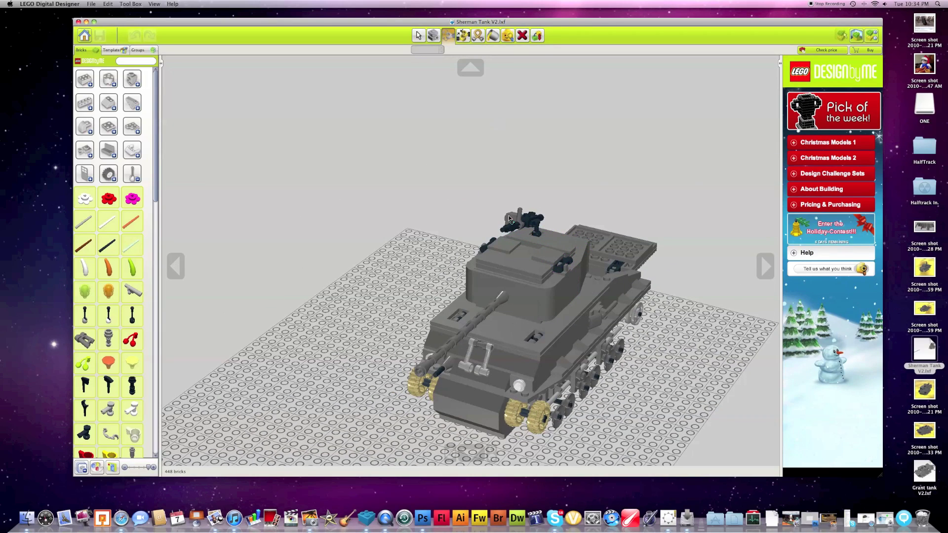
pyautogui.click(546, 255)
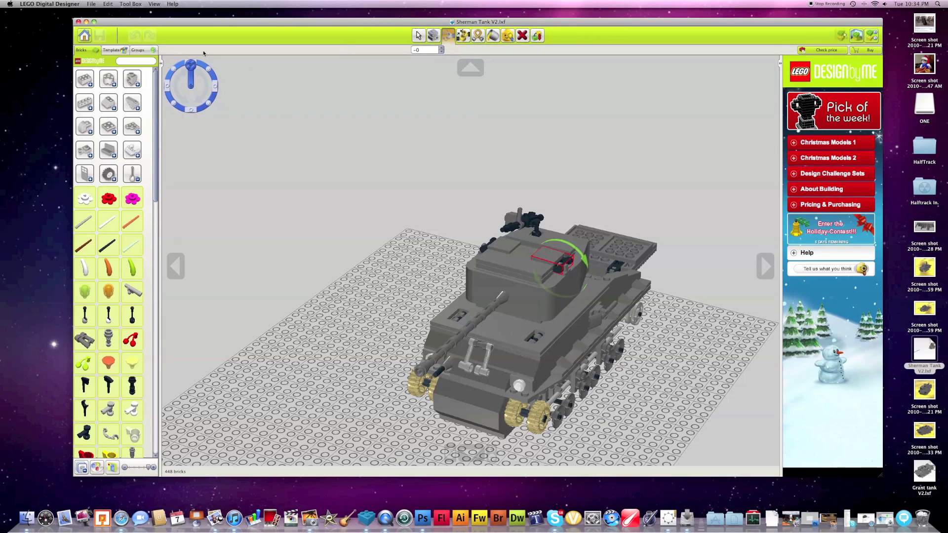
pyautogui.moveTo(167, 72); pyautogui.dragTo(158, 94)
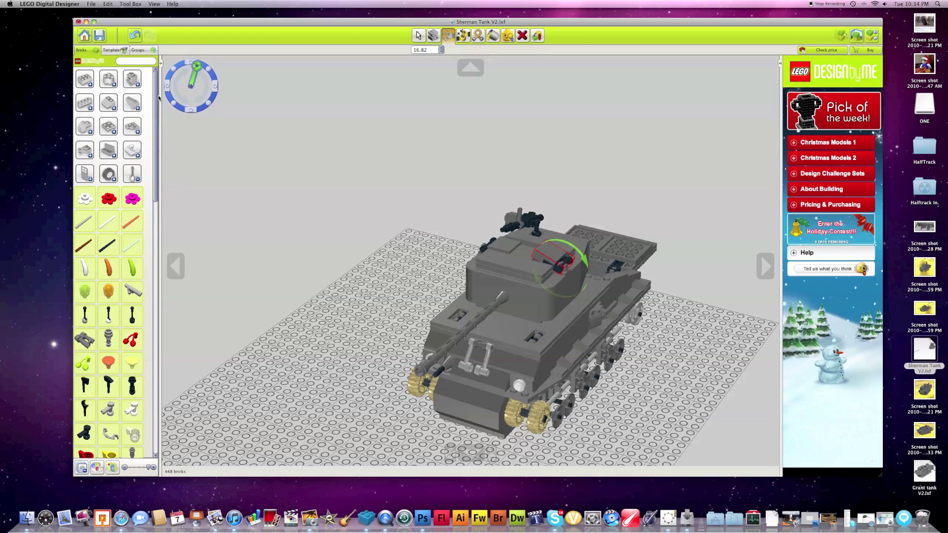
# Try to rotate the hatch on the front hull deck about its hinge
pyautogui.click(528, 339)
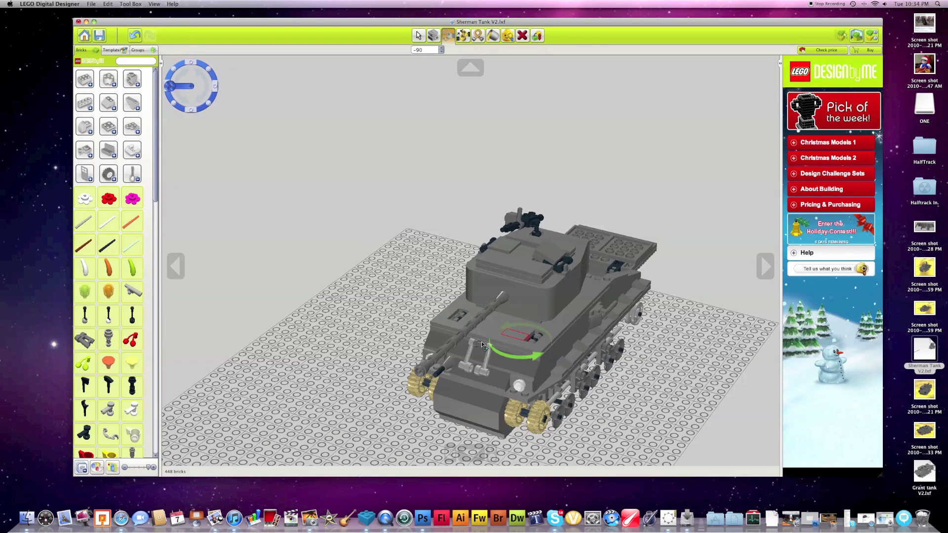
pyautogui.click(541, 342)
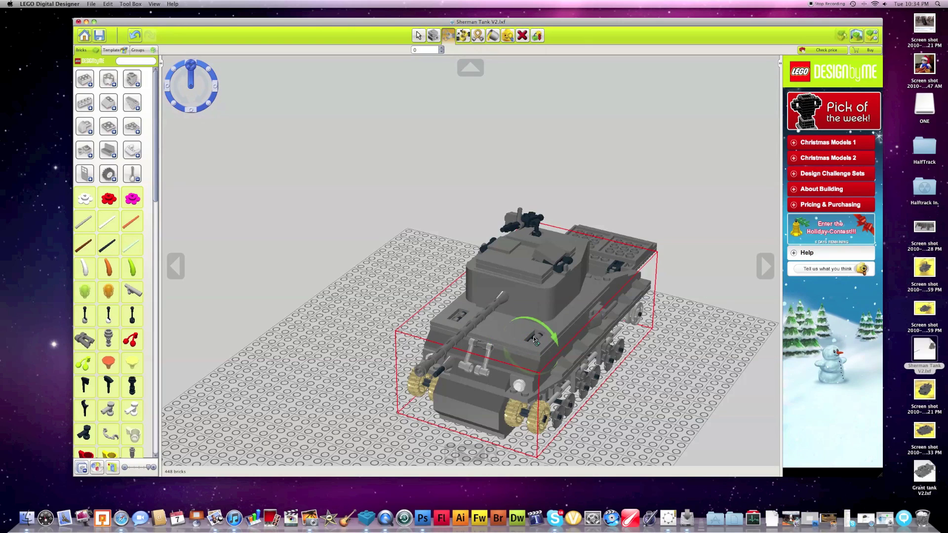
pyautogui.click(532, 339)
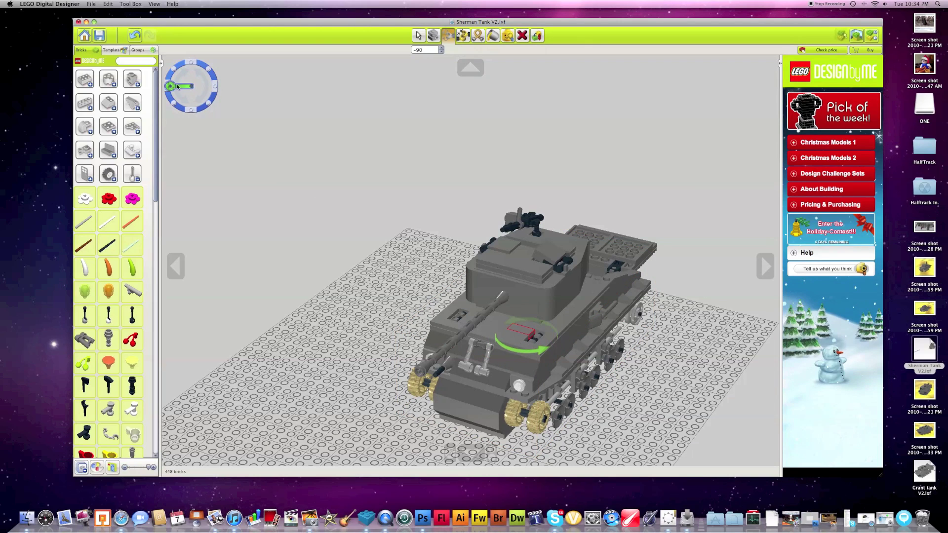
pyautogui.click(536, 339)
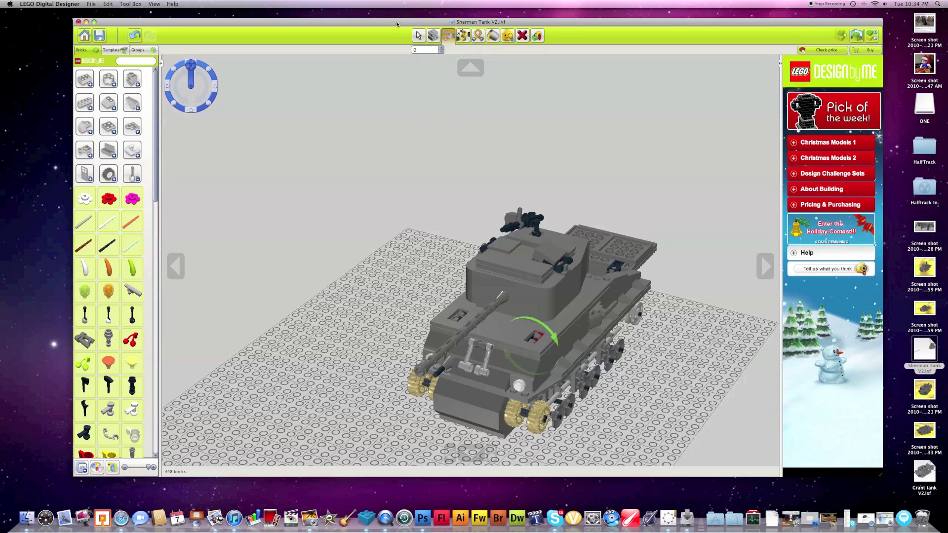
pyautogui.click(418, 35)
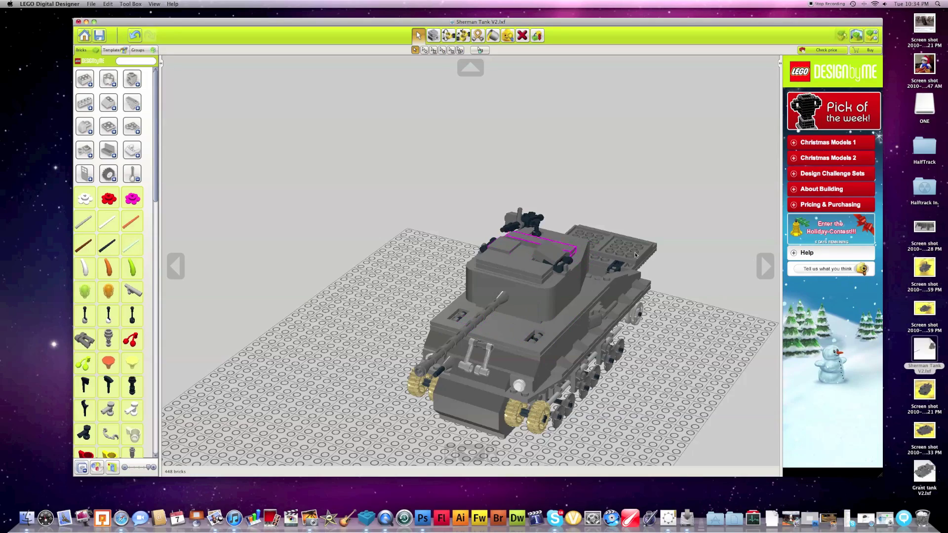
# Open the Grant tank V2.lxf model in place of the Sherman tank
pyautogui.click(766, 266)
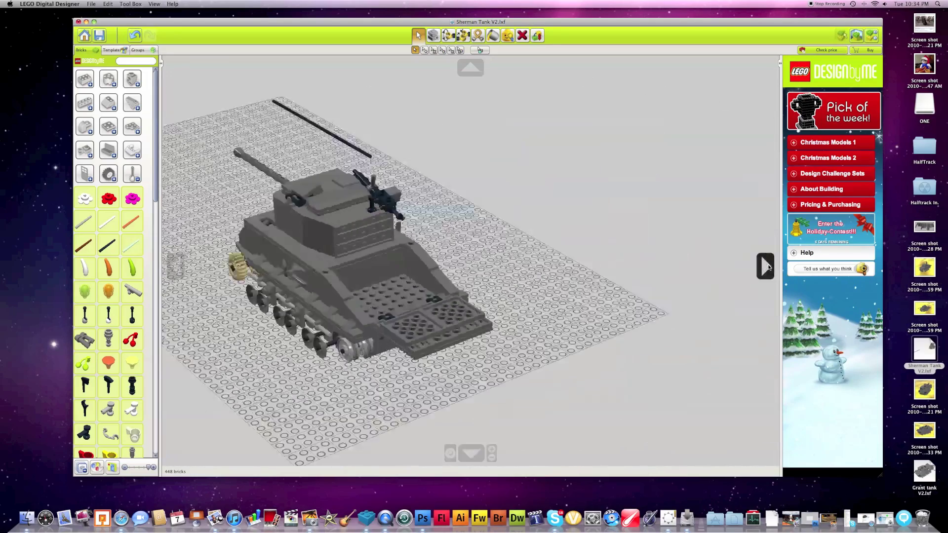
pyautogui.click(766, 266)
pyautogui.click(766, 266)
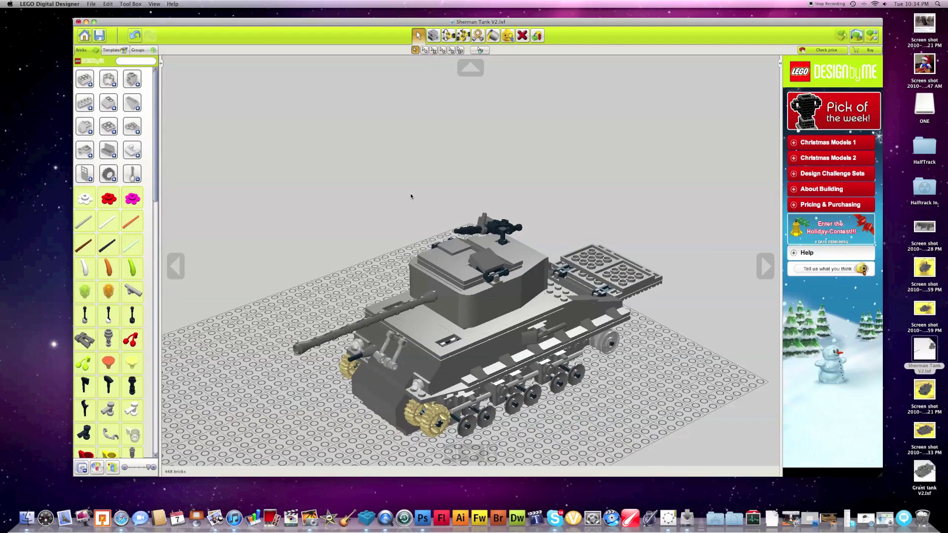
pyautogui.doubleClick(928, 464)
pyautogui.click(542, 270)
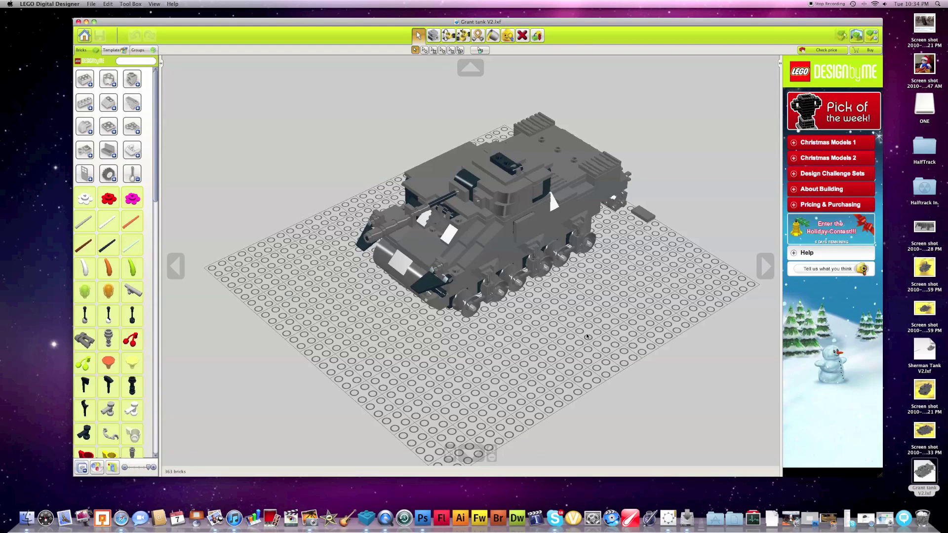
# Examine the Grant tank from all sides at a low viewing angle
pyautogui.click(470, 67)
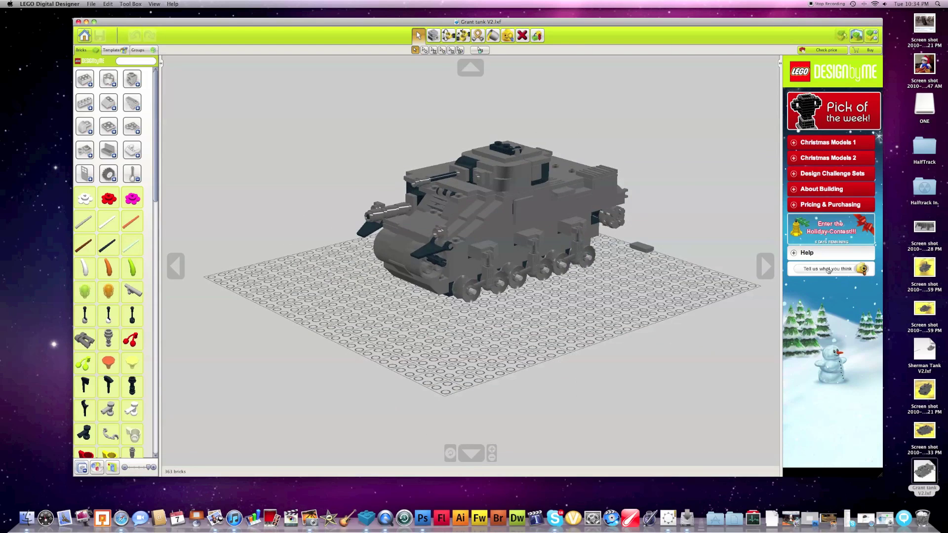
pyautogui.click(765, 266)
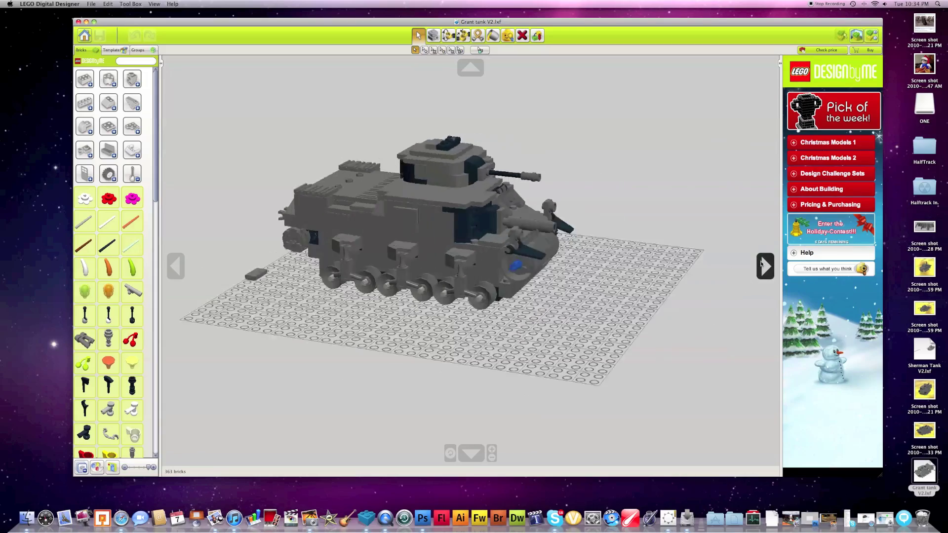
pyautogui.click(765, 266)
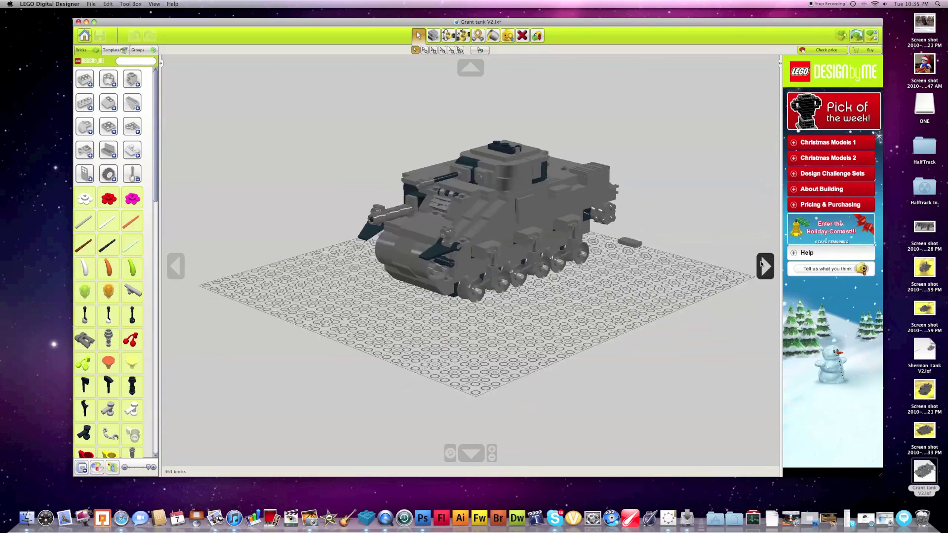
pyautogui.click(765, 266)
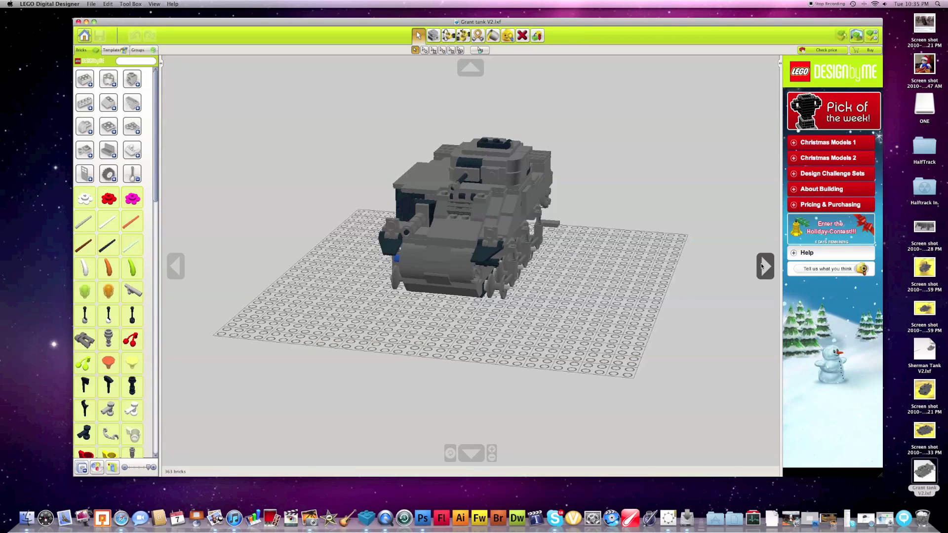
pyautogui.click(765, 265)
pyautogui.click(765, 266)
pyautogui.click(765, 266)
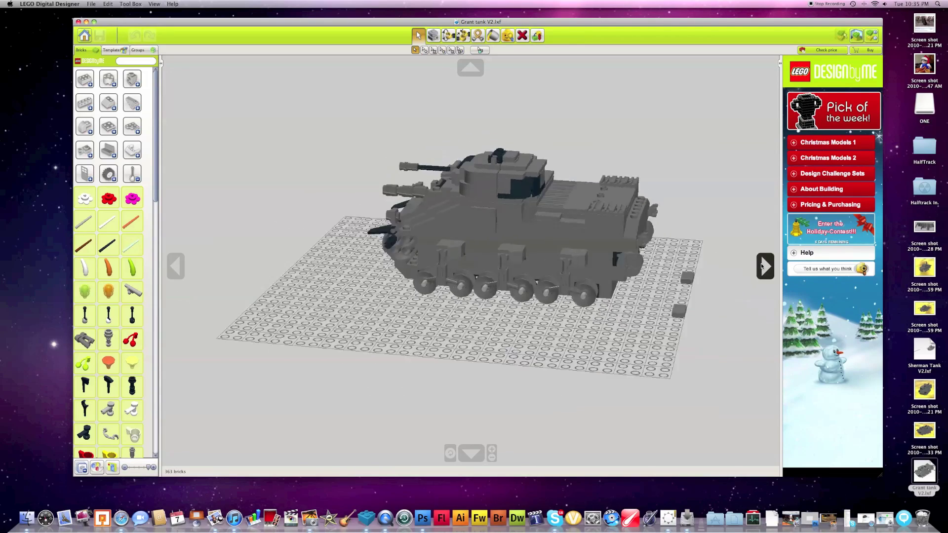
pyautogui.click(762, 266)
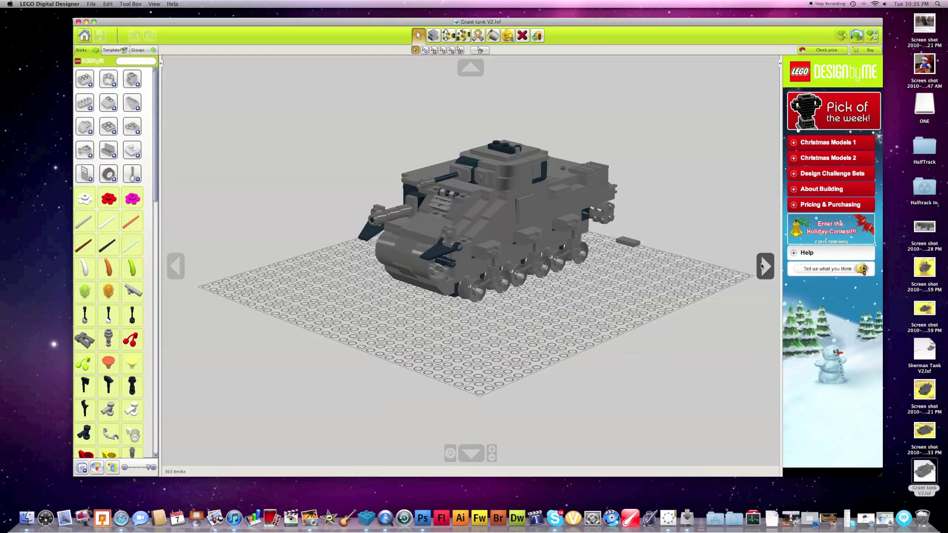
# Examine the Grant tank's turret, deck and hull sides all around from a raised viewing angle
pyautogui.click(472, 453)
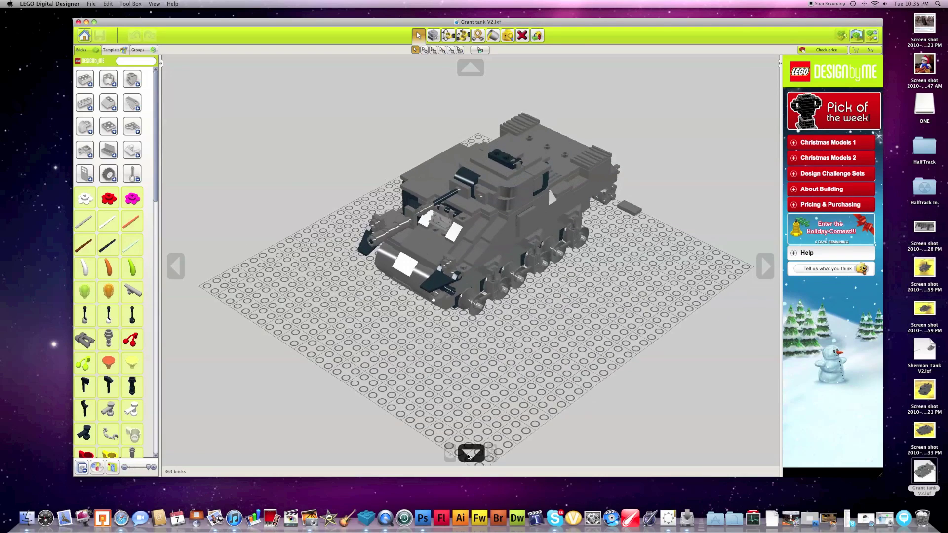
pyautogui.click(471, 68)
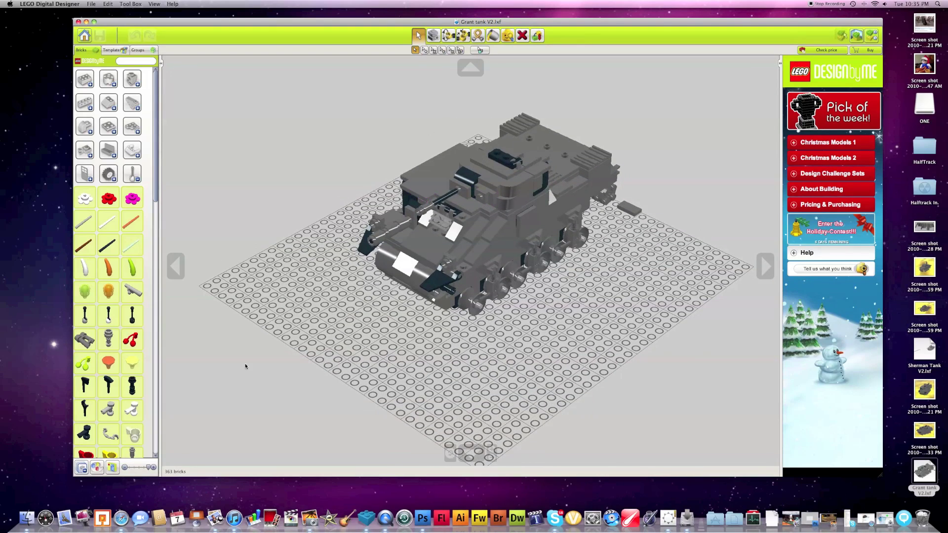
pyautogui.click(176, 266)
pyautogui.click(177, 266)
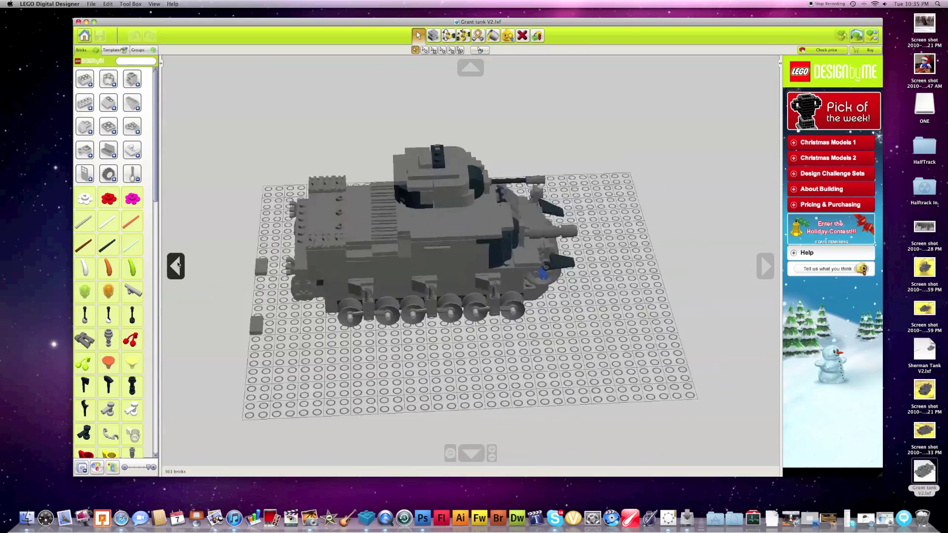
pyautogui.click(176, 265)
pyautogui.click(176, 266)
pyautogui.click(176, 266)
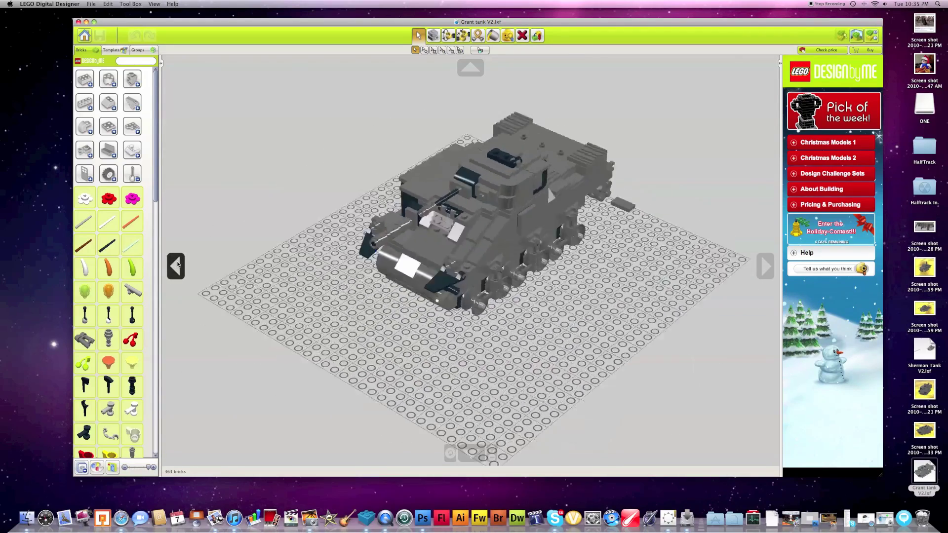
pyautogui.click(176, 266)
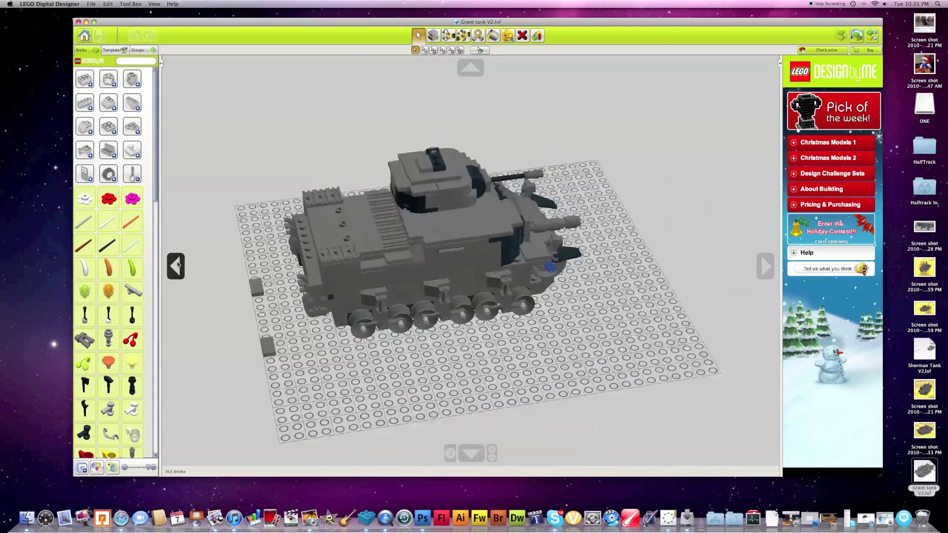
pyautogui.click(176, 266)
pyautogui.click(176, 265)
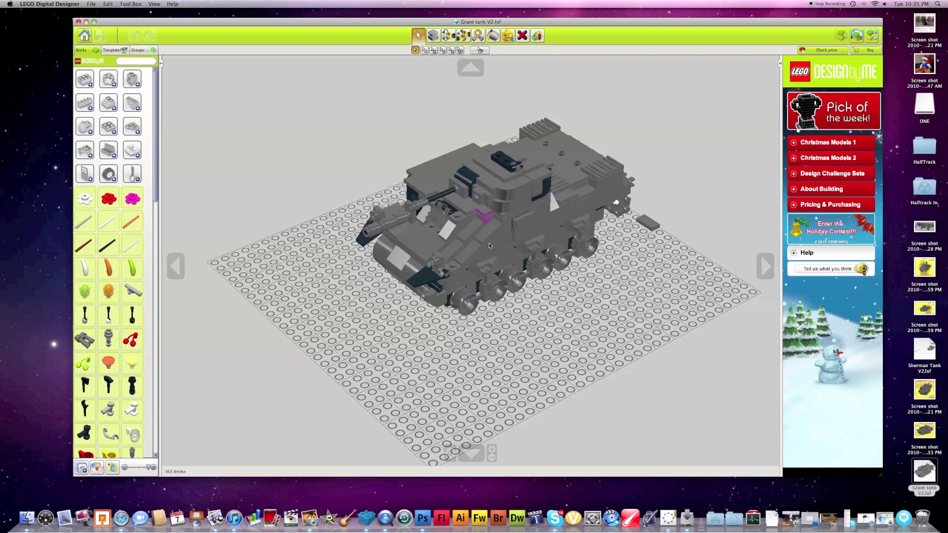
# Rotate the hatch on the Grant tank's turret roof with the Hinge tool
pyautogui.click(448, 42)
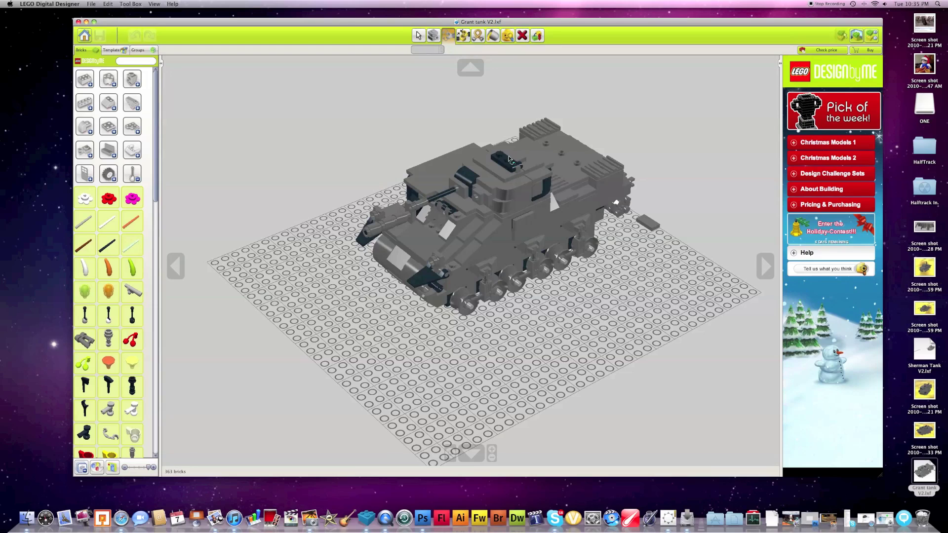
pyautogui.click(516, 167)
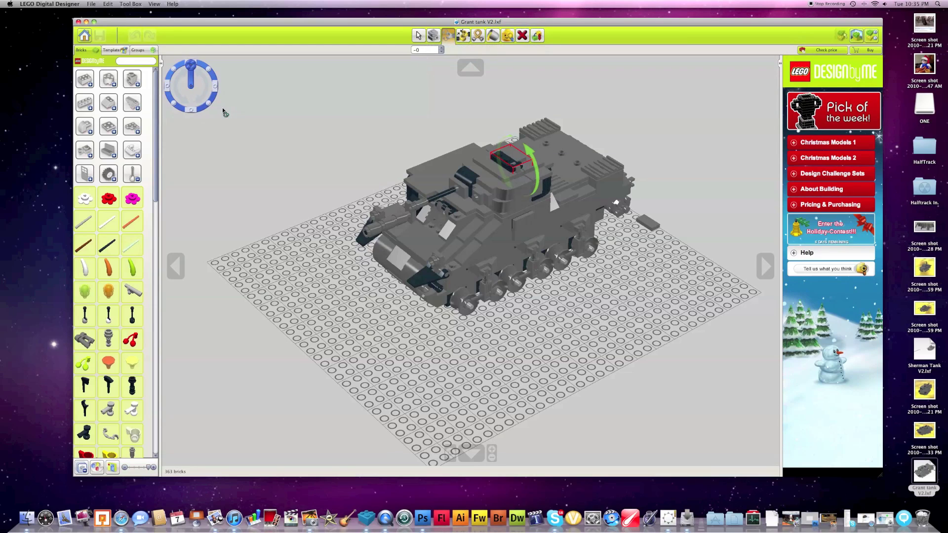
pyautogui.moveTo(191, 68); pyautogui.dragTo(226, 70)
pyautogui.click(418, 34)
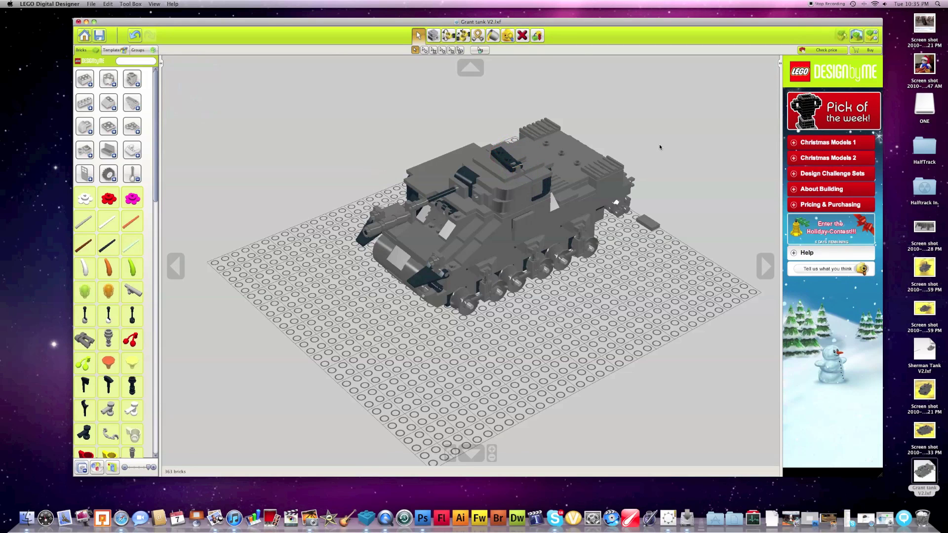
# Examine the Grant tank's front hull, side sponson, rear deck and running gear with the turret hatch turned
pyautogui.click(765, 266)
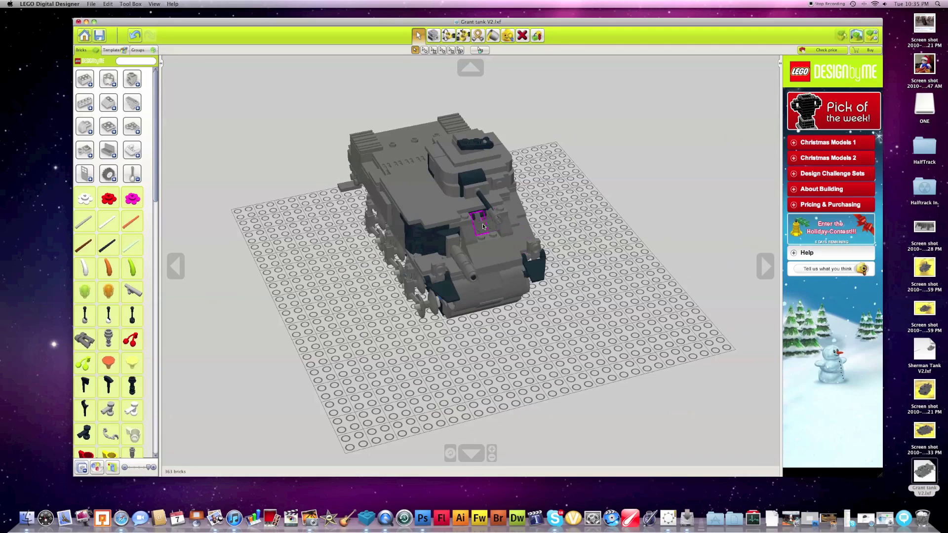
pyautogui.click(766, 266)
pyautogui.click(765, 266)
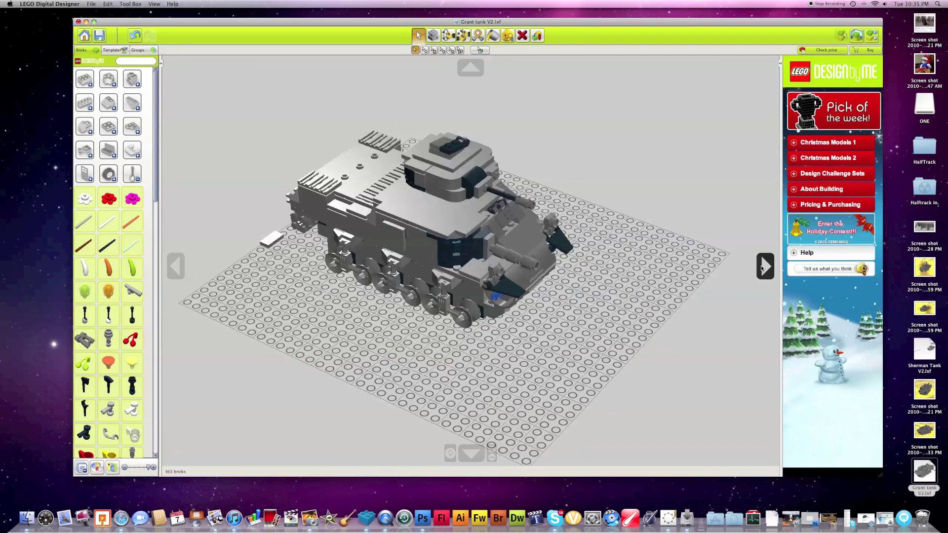
pyautogui.click(764, 266)
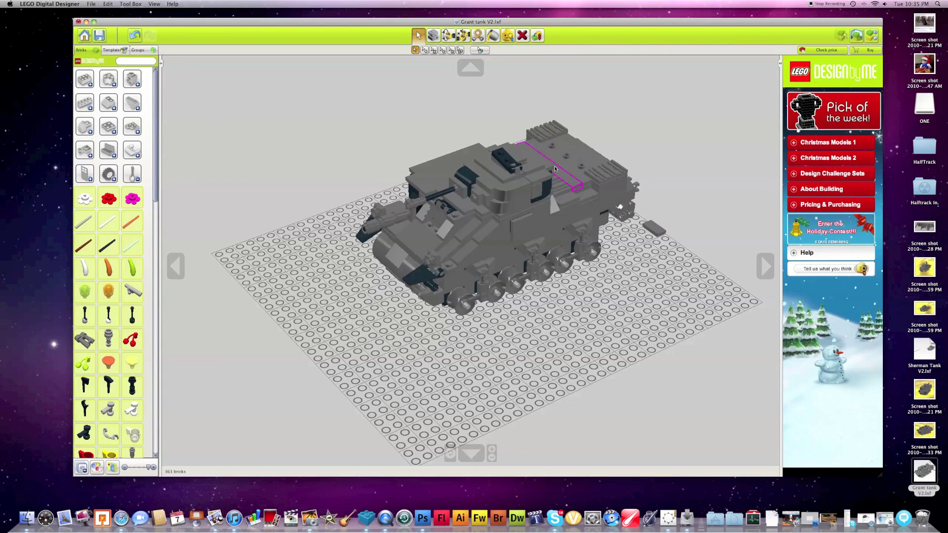
pyautogui.click(767, 270)
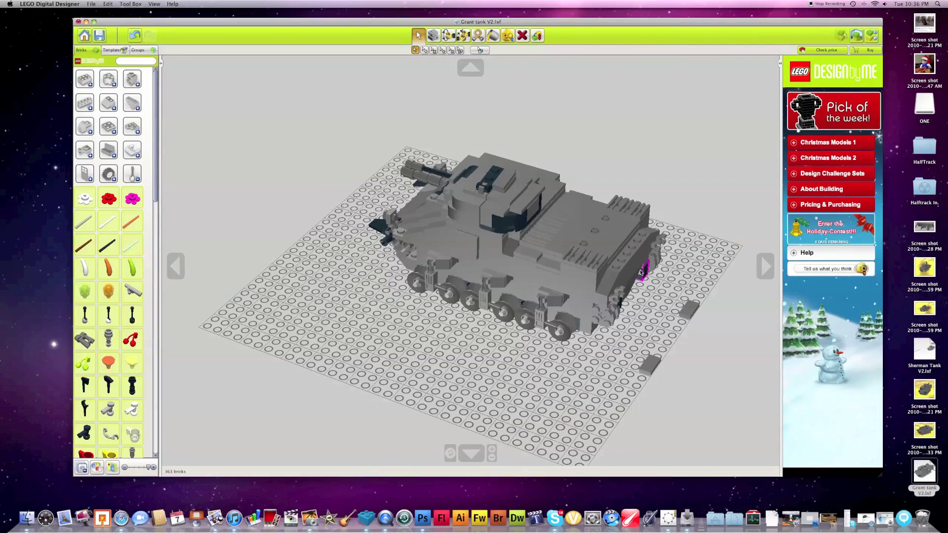
pyautogui.click(764, 273)
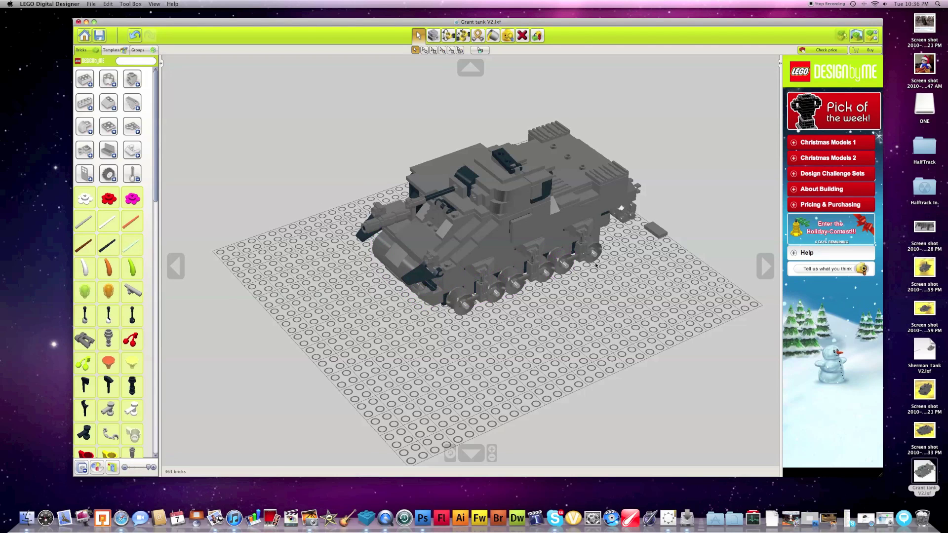
pyautogui.click(763, 272)
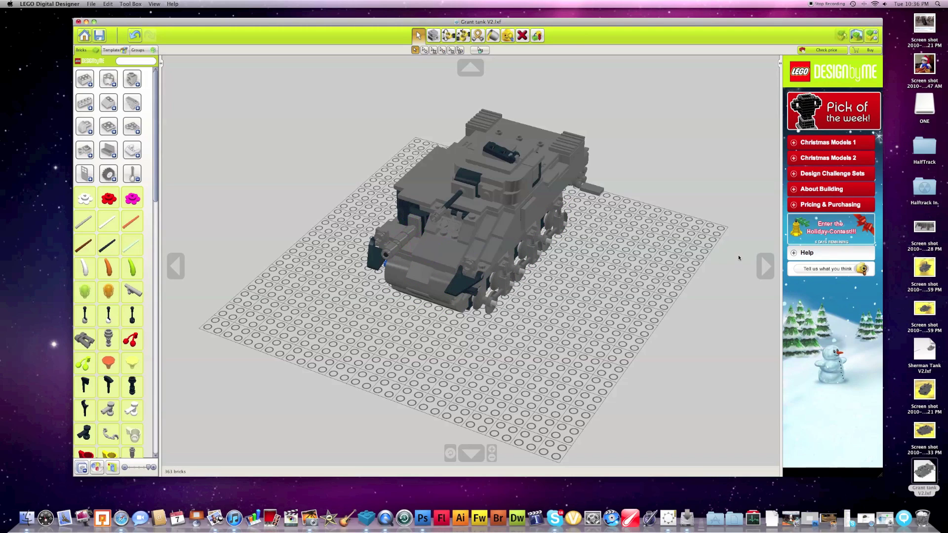
pyautogui.click(763, 266)
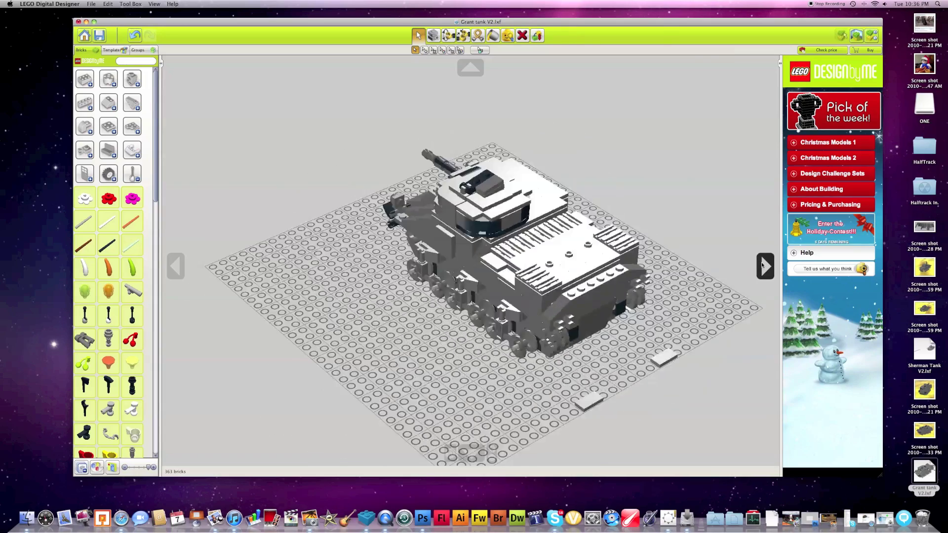
pyautogui.click(763, 266)
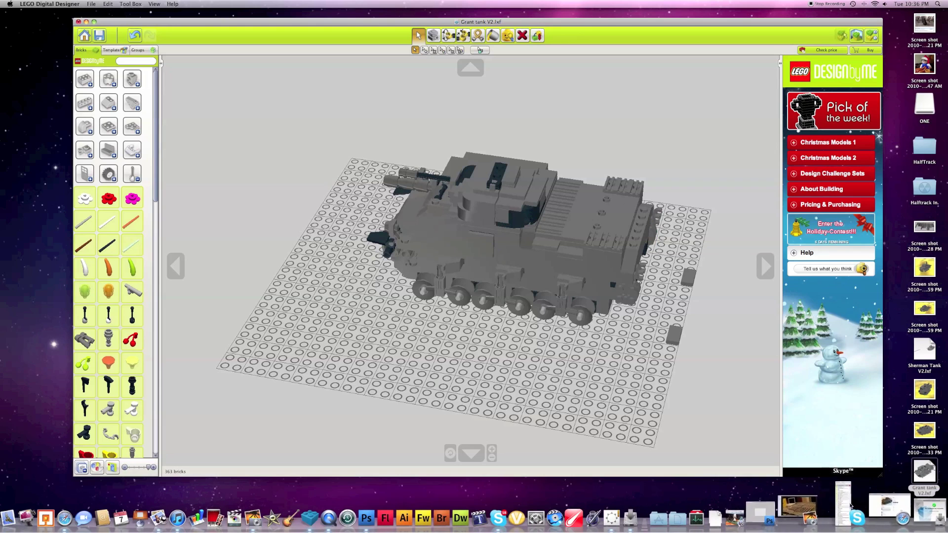
# Switch to Safari to view the Grant rear photo on Flickr, and minimize the browser window again
pyautogui.click(849, 506)
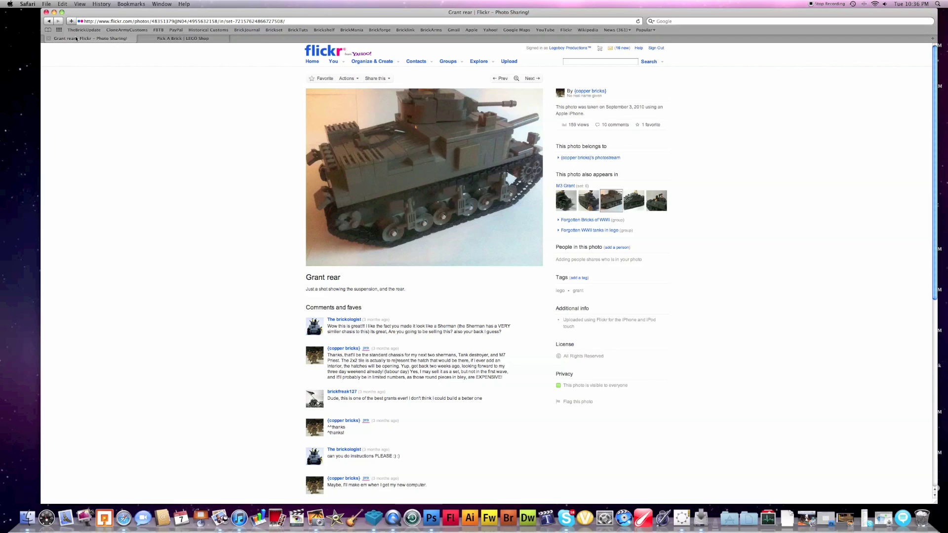
pyautogui.click(53, 12)
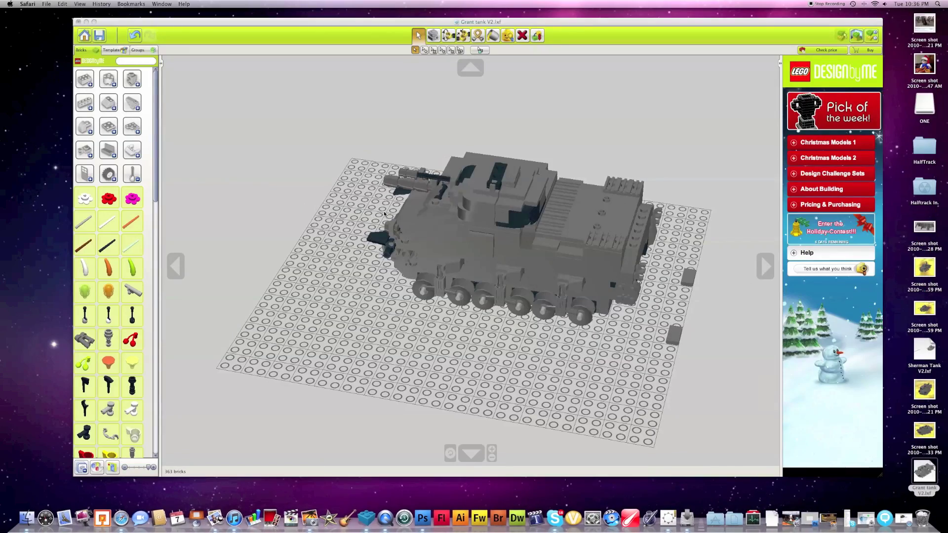
# Compare the front, rear and sides of the Grant tank model at low and raised viewing angles
pyautogui.click(760, 264)
pyautogui.click(761, 264)
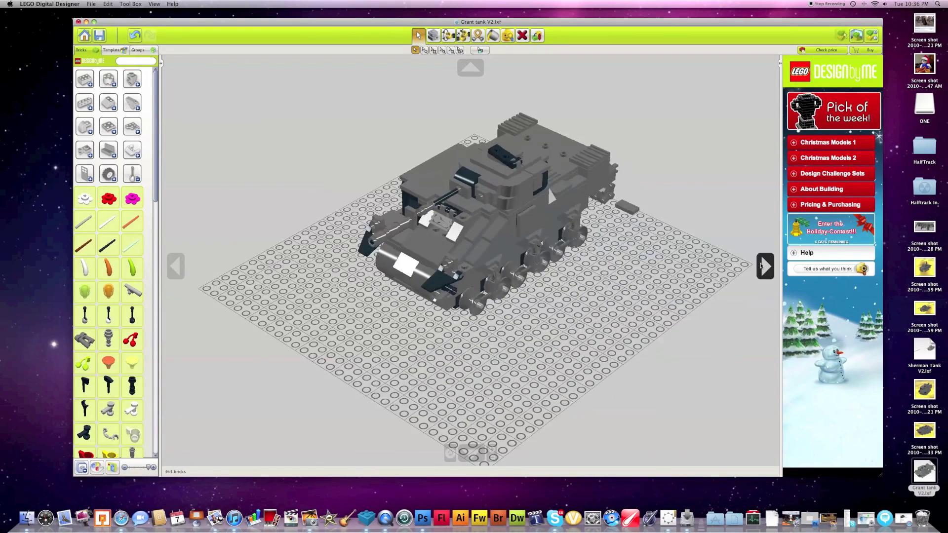
pyautogui.click(761, 263)
pyautogui.click(471, 68)
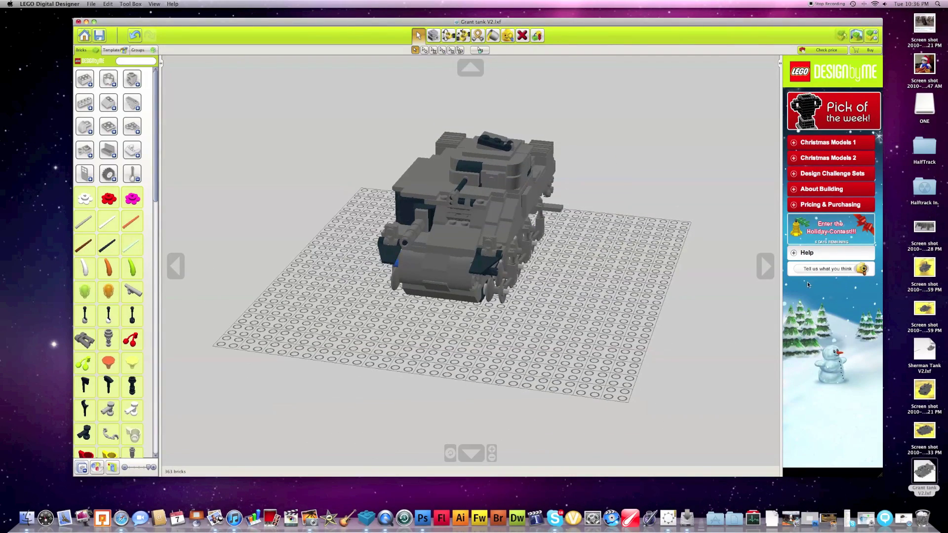
pyautogui.click(762, 267)
pyautogui.click(762, 266)
pyautogui.click(762, 266)
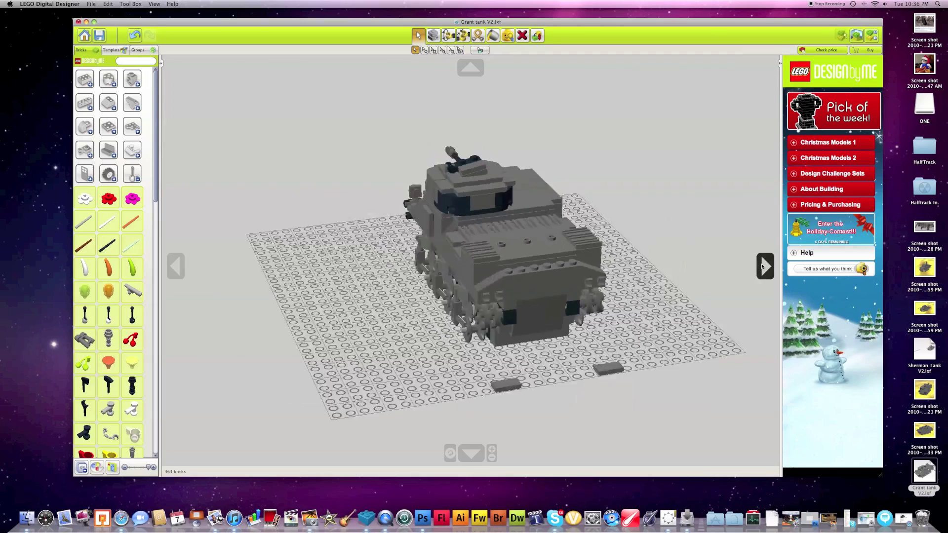
pyautogui.click(762, 267)
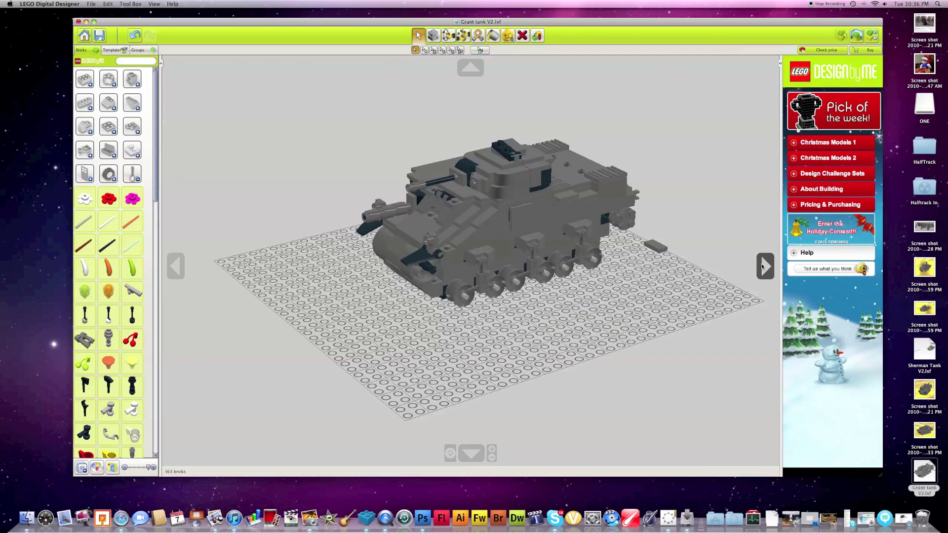
pyautogui.scroll(3, 444, 131)
pyautogui.scroll(-4, 464, 436)
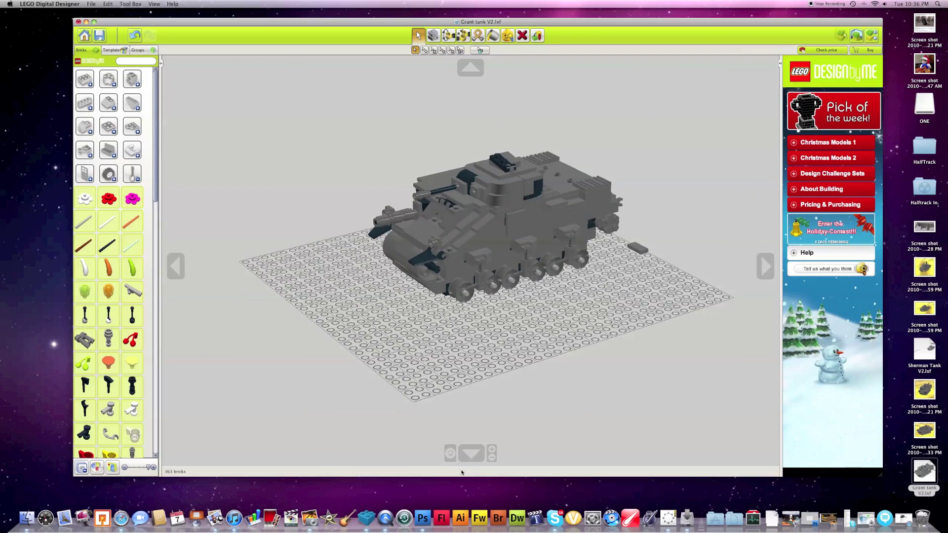
pyautogui.click(471, 453)
pyautogui.click(766, 266)
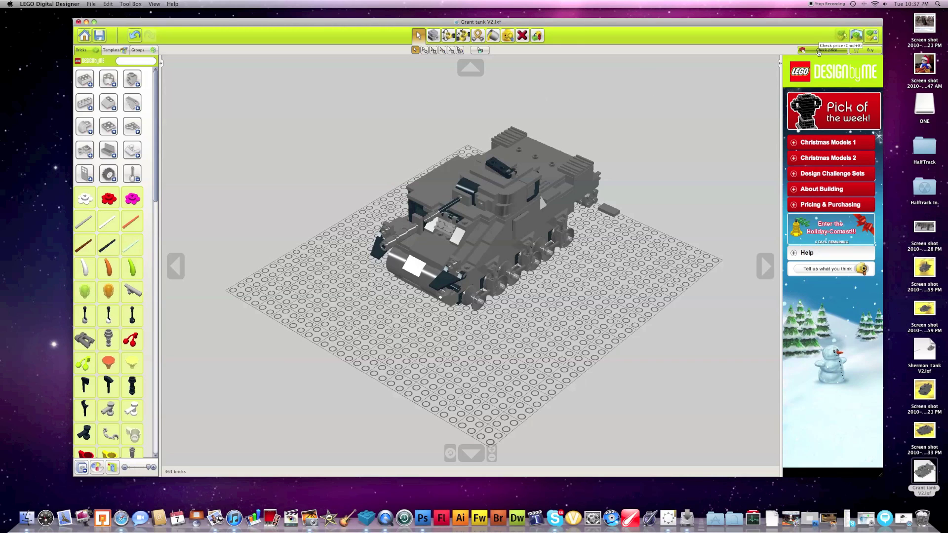
# Check the price of the Grant tank's bricks for the United States and decline uploading the model
pyautogui.click(823, 50)
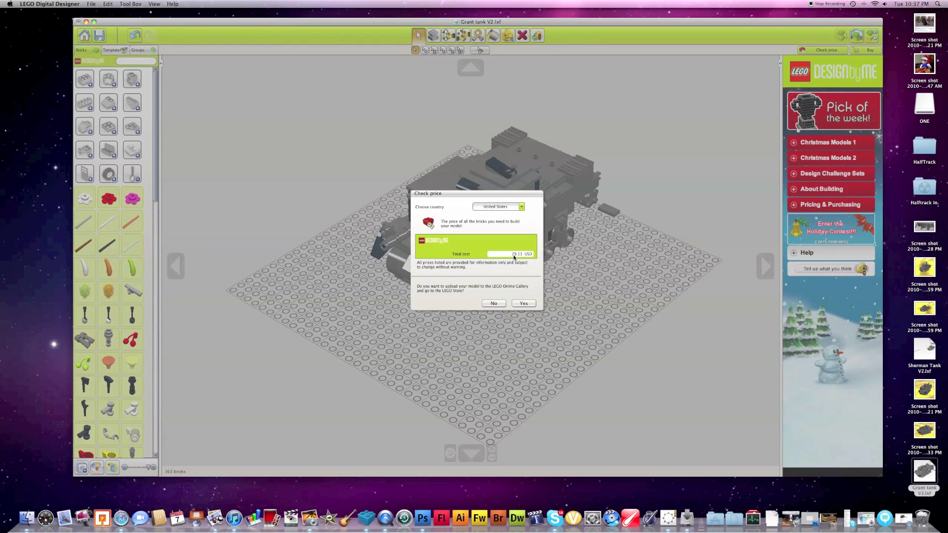
pyautogui.click(494, 303)
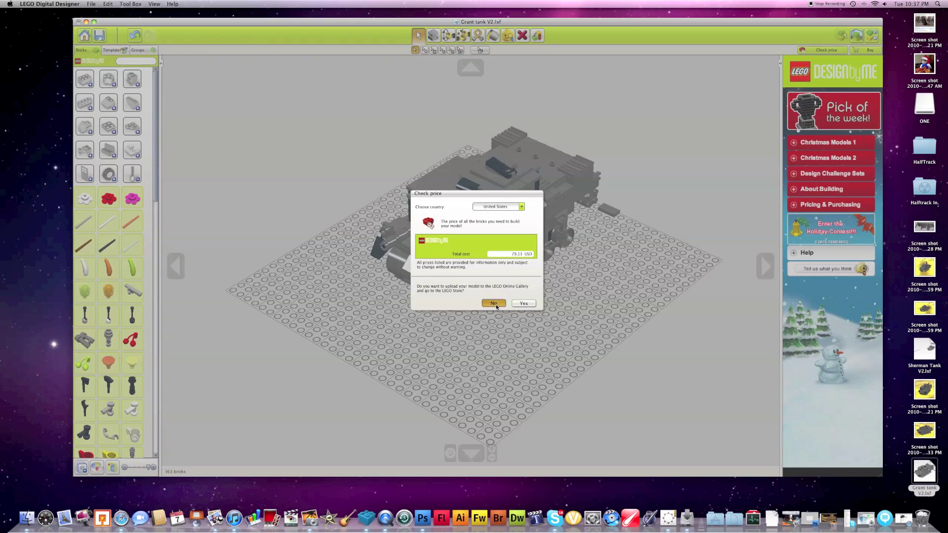